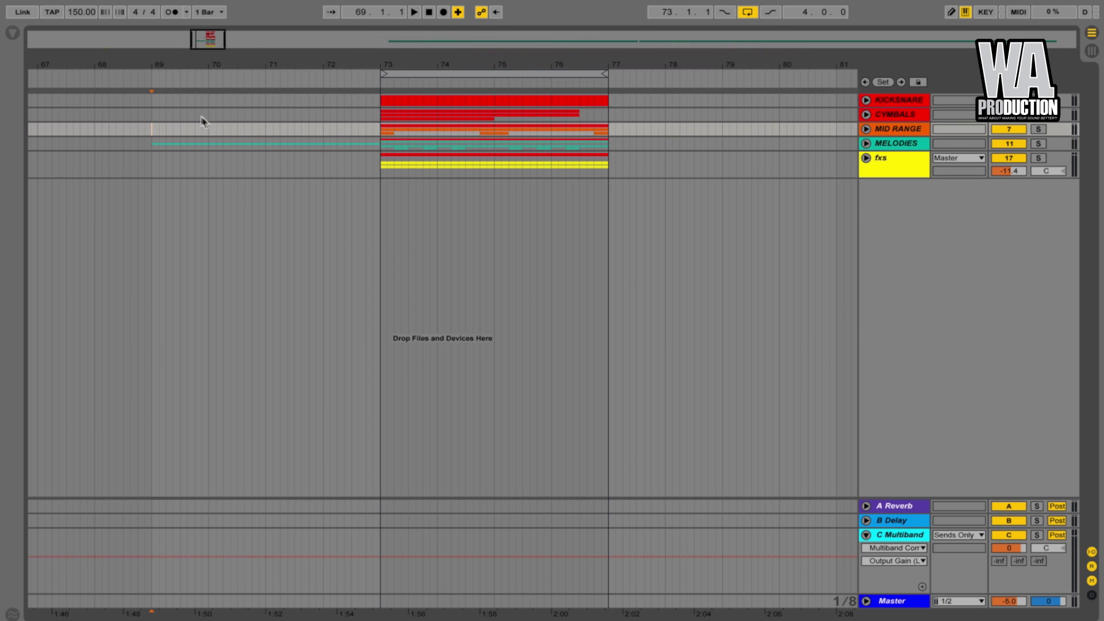
Step: Start playback of the arrangement
{"action": "key", "text": "space"}
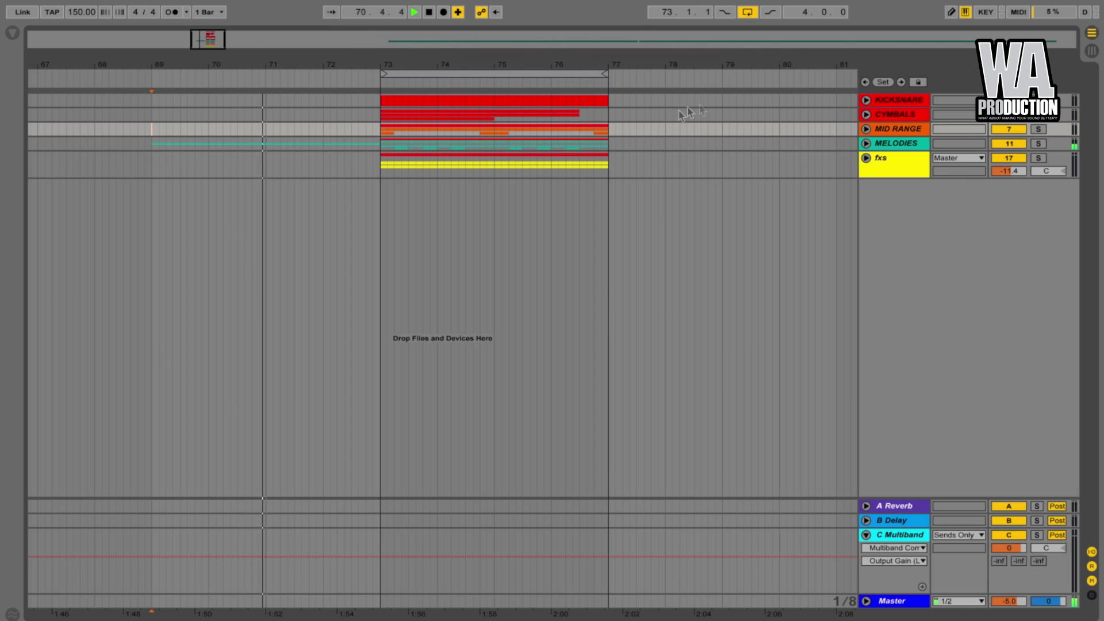
Step: Unfold MID RANGE, select the 9 Serum track, and open then close its Serum editor
{"action": "left_click", "coordinate": [865, 129]}
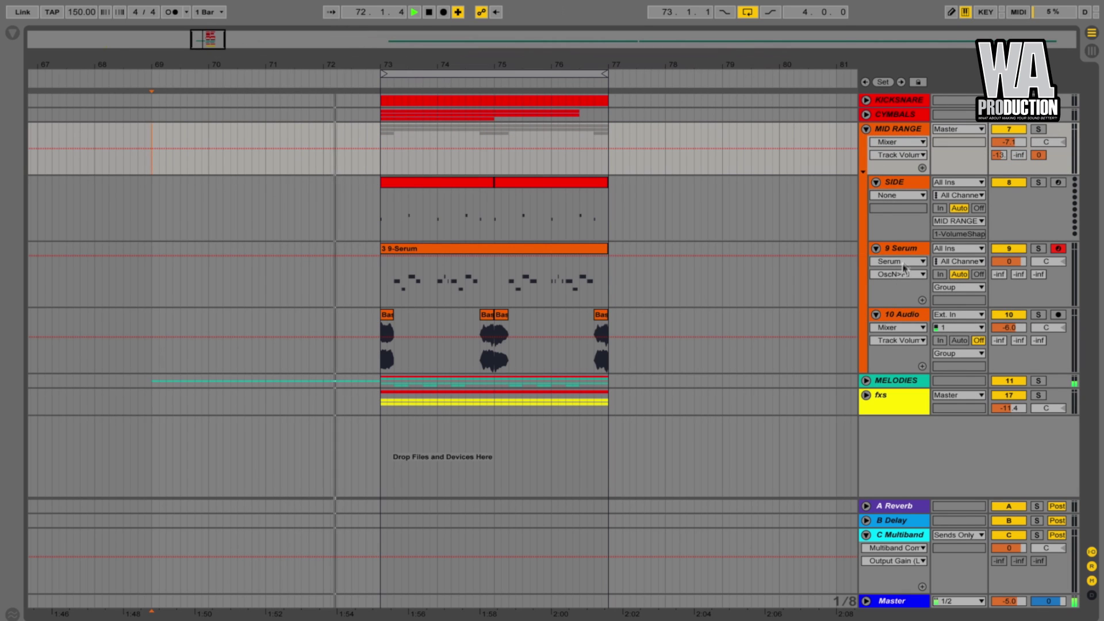
{"action": "left_click", "coordinate": [907, 249]}
{"action": "left_click", "coordinate": [907, 248]}
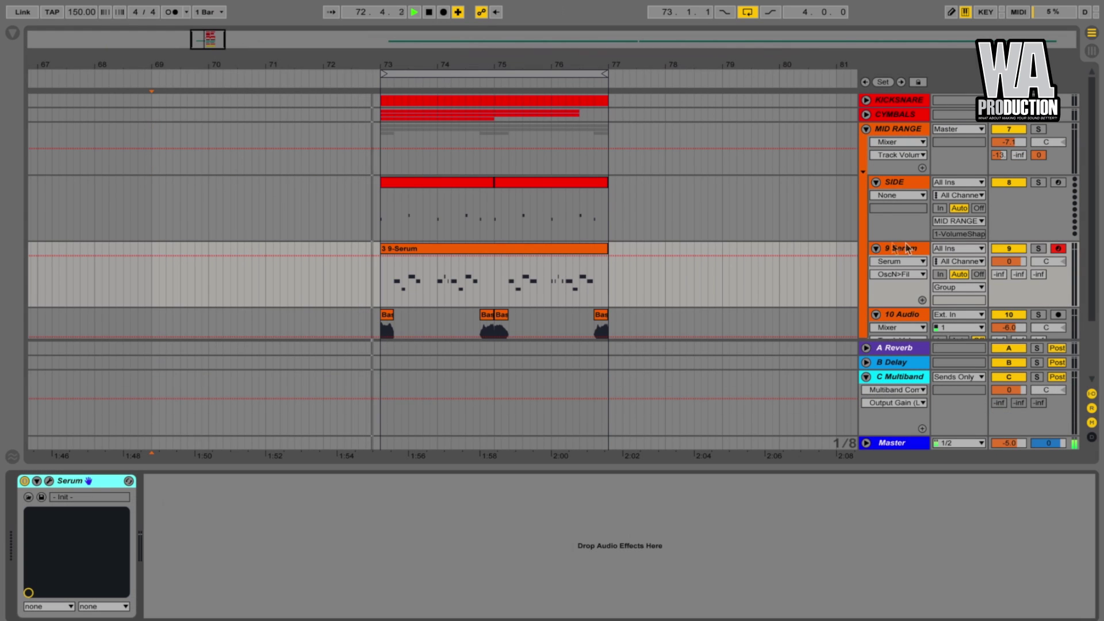
{"action": "left_click", "coordinate": [49, 481]}
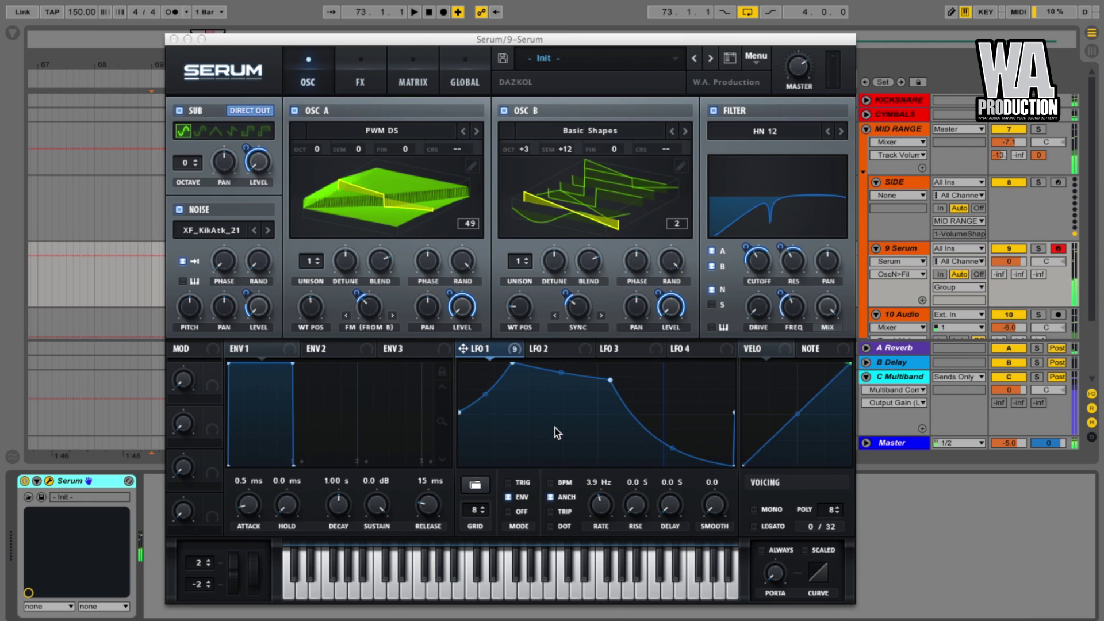
{"action": "left_click", "coordinate": [173, 38]}
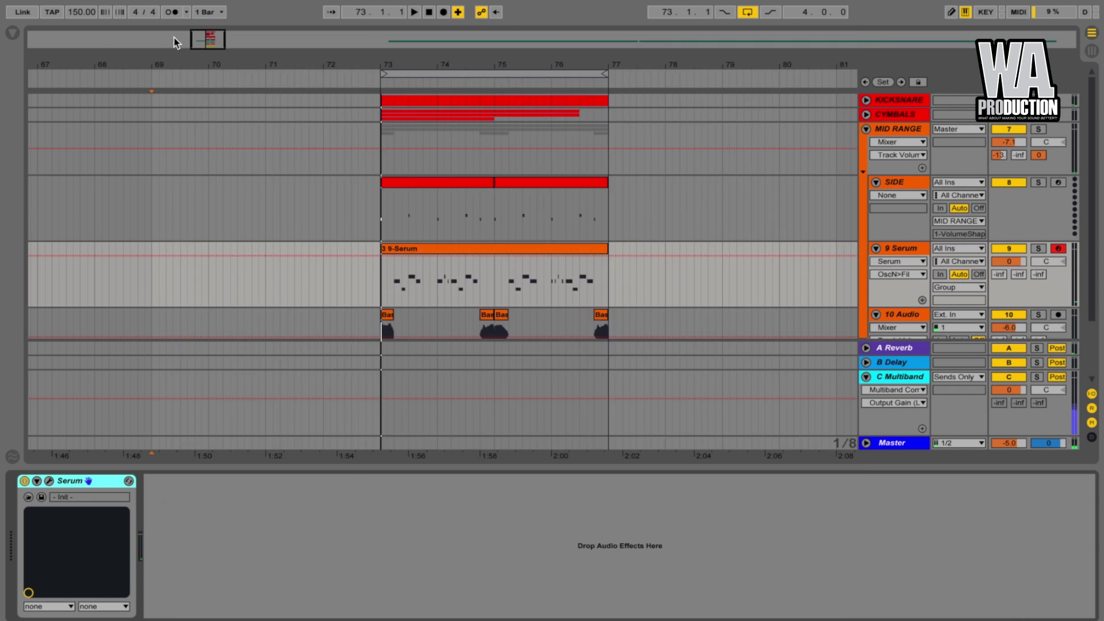
Step: Load Analog PWM DS into OSC A at wavetable position 49, then enable OSC B
{"action": "left_click", "coordinate": [49, 481]}
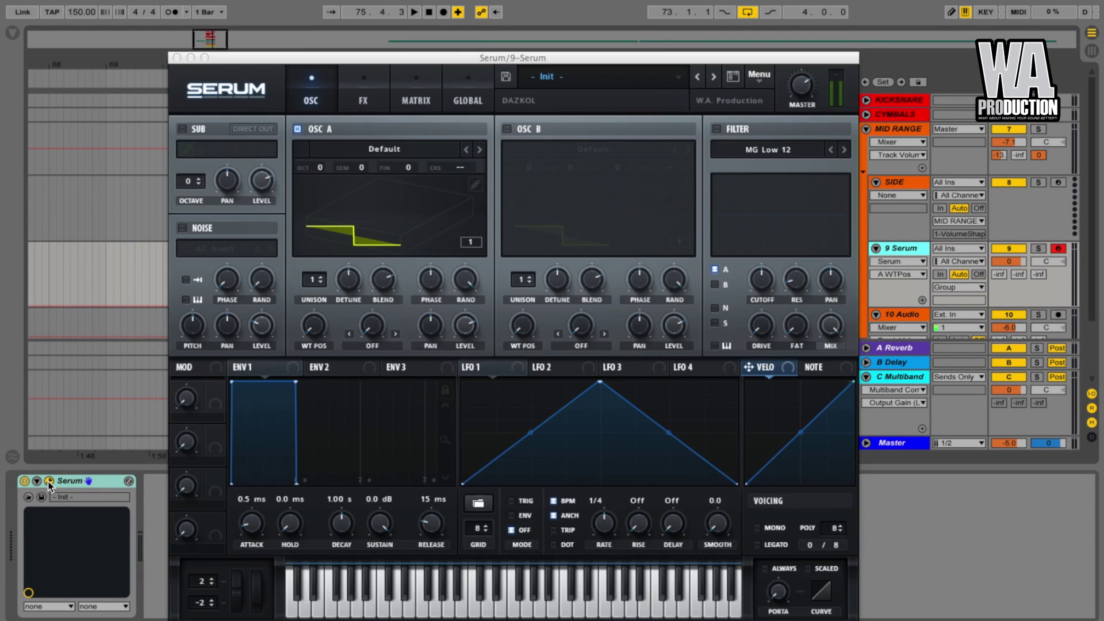
{"action": "left_click", "coordinate": [342, 147]}
{"action": "mouse_move", "coordinate": [336, 168]}
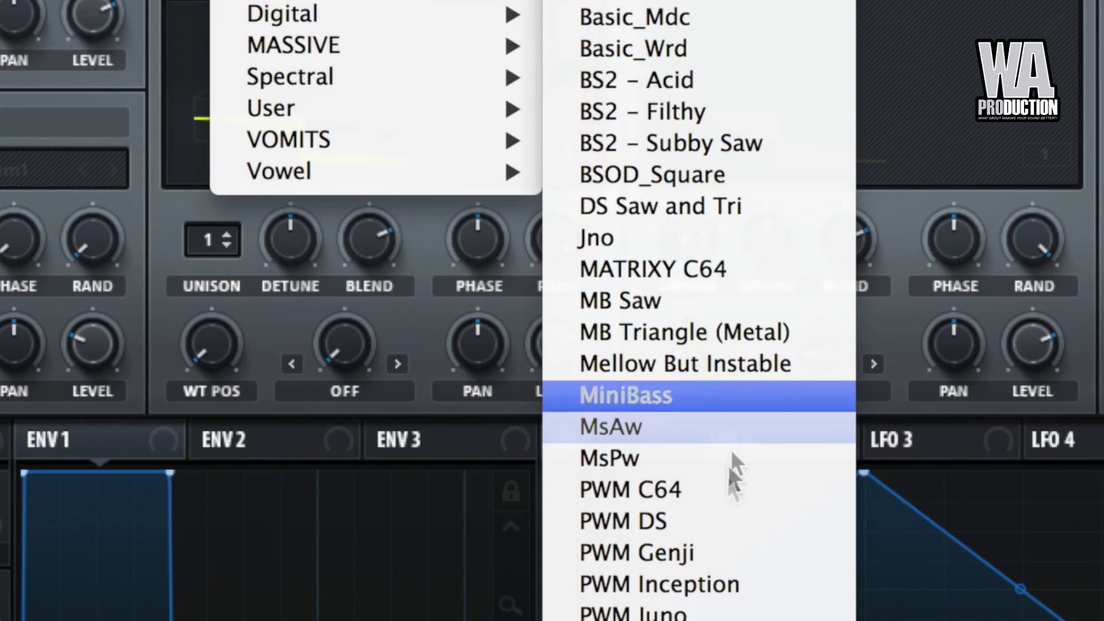
{"action": "left_click", "coordinate": [708, 523]}
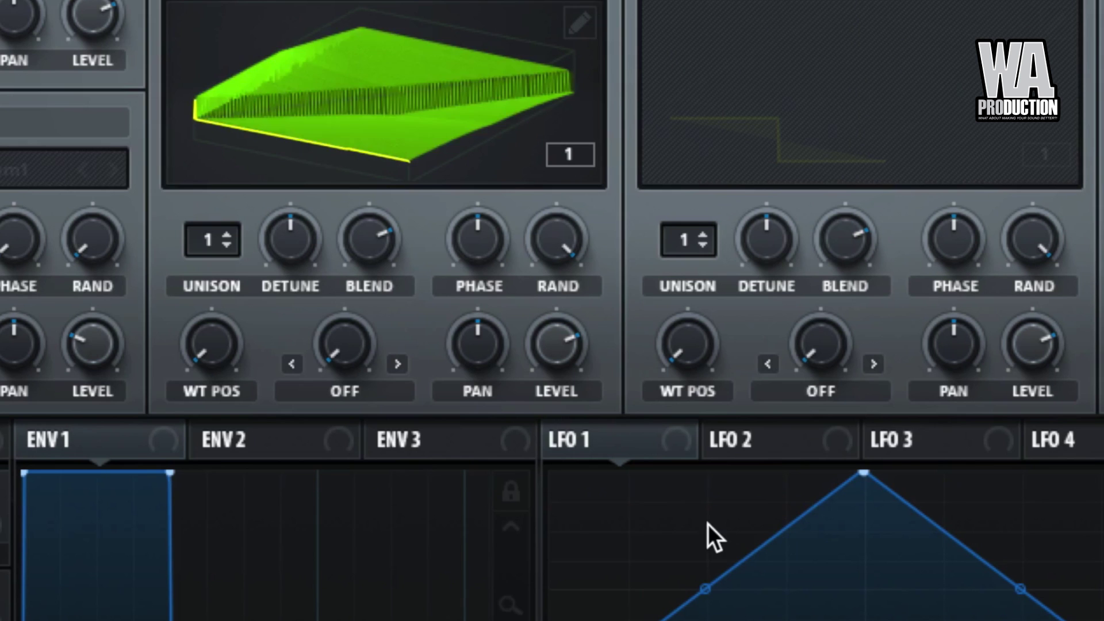
{"action": "mouse_move", "coordinate": [209, 354]}
{"action": "left_click_drag", "start_coordinate": [209, 354], "coordinate": [262, 219]}
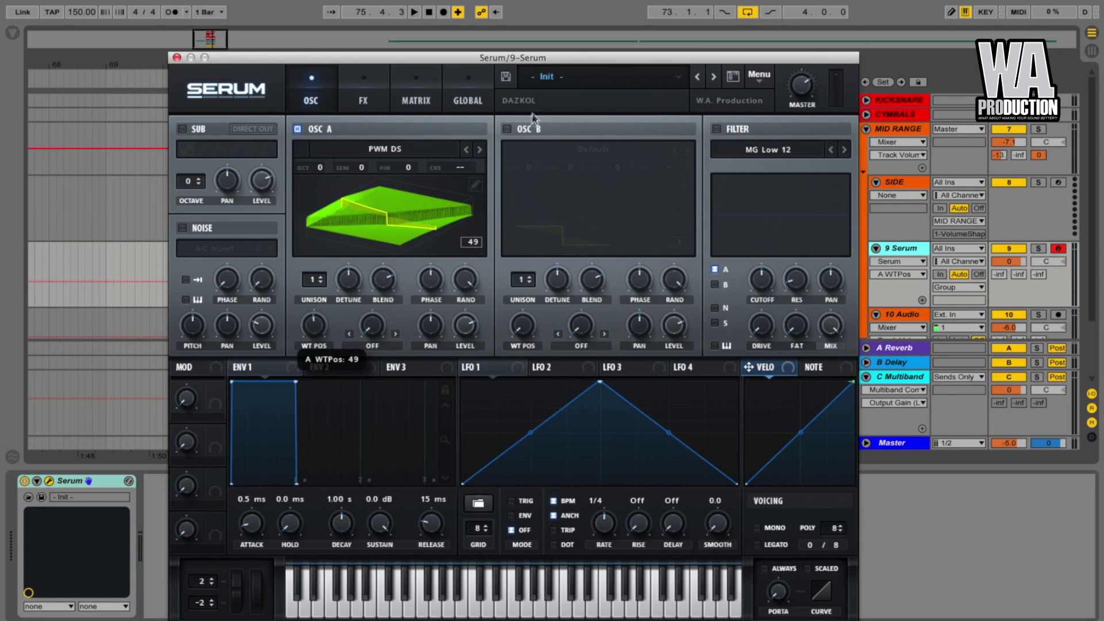
{"action": "left_click", "coordinate": [507, 129]}
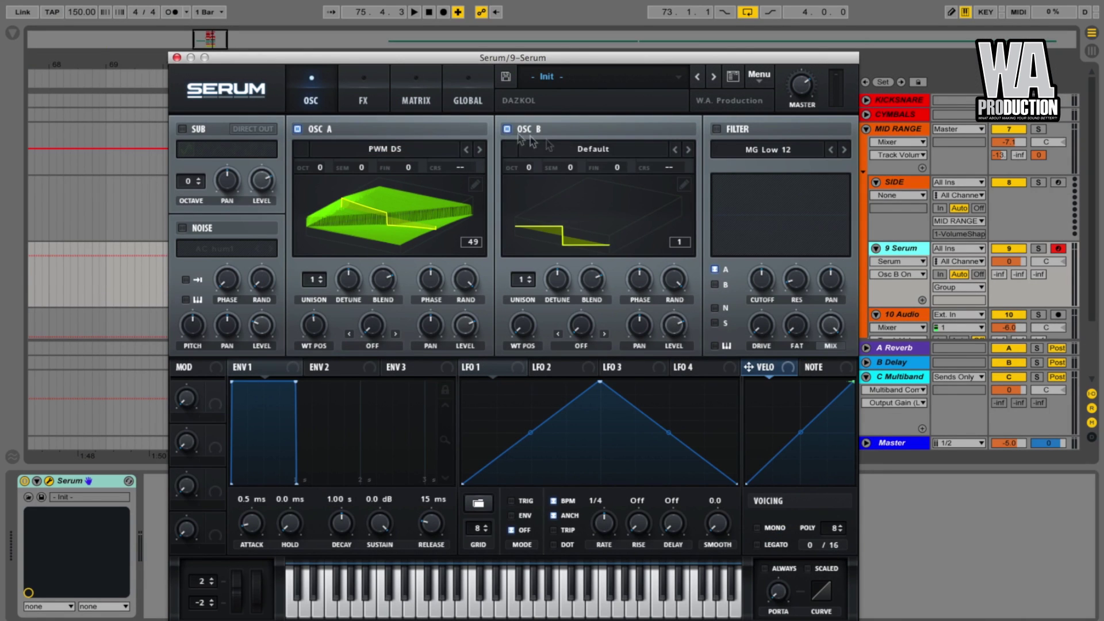
{"action": "left_click", "coordinate": [573, 147]}
Step: Give OSC B the Basic Shapes wavetable at position 2 and set sub level to 0%
{"action": "mouse_move", "coordinate": [574, 168]}
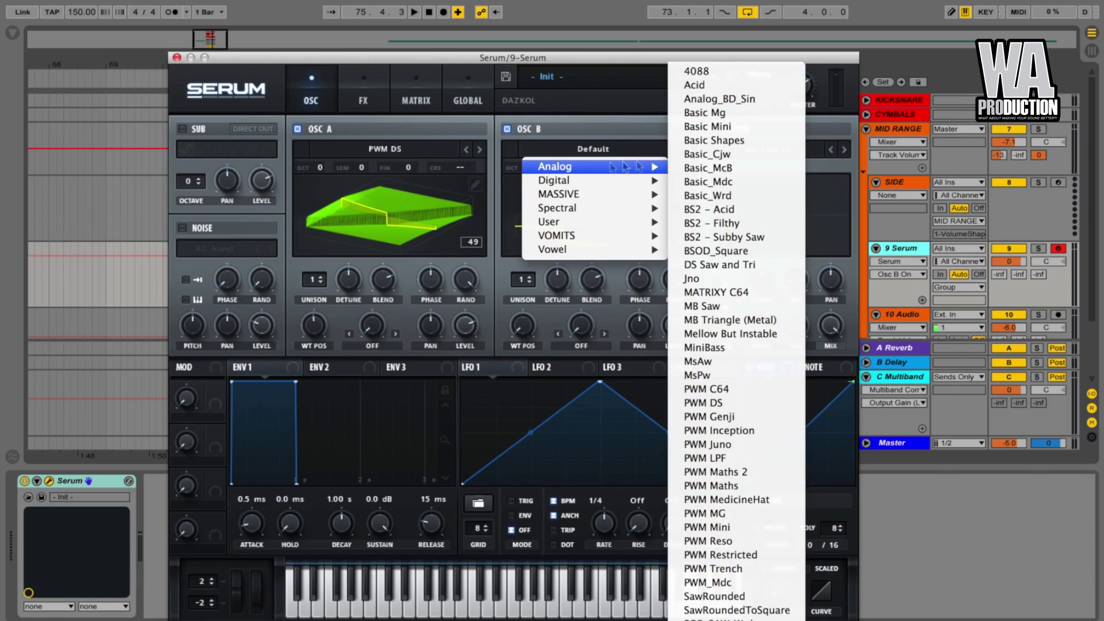
{"action": "left_click", "coordinate": [716, 142]}
{"action": "left_click_drag", "start_coordinate": [519, 327], "coordinate": [524, 299]}
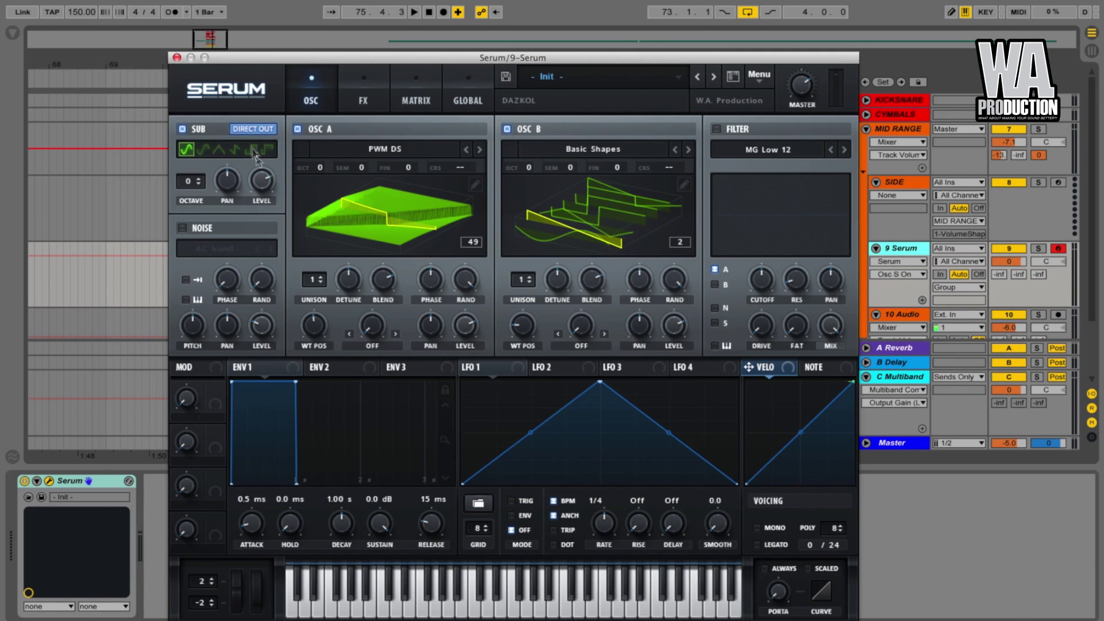
{"action": "left_click_drag", "start_coordinate": [262, 182], "coordinate": [262, 216]}
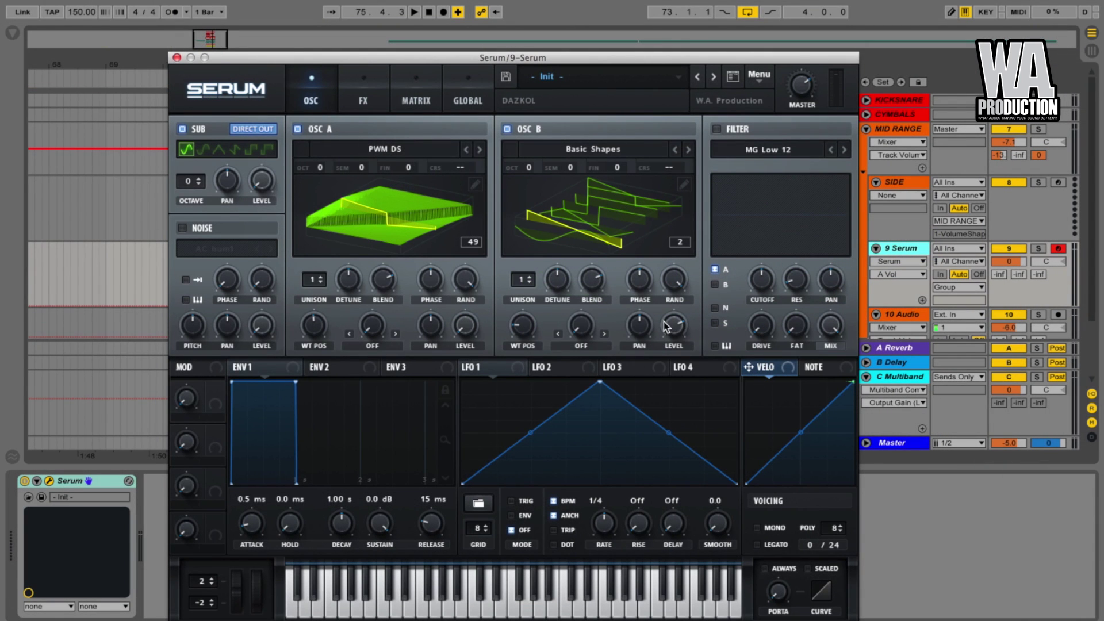
Step: Enable the noise oscillator with the Attacks_Kick XF_KikAtk_21 sample
{"action": "left_click", "coordinate": [183, 229]}
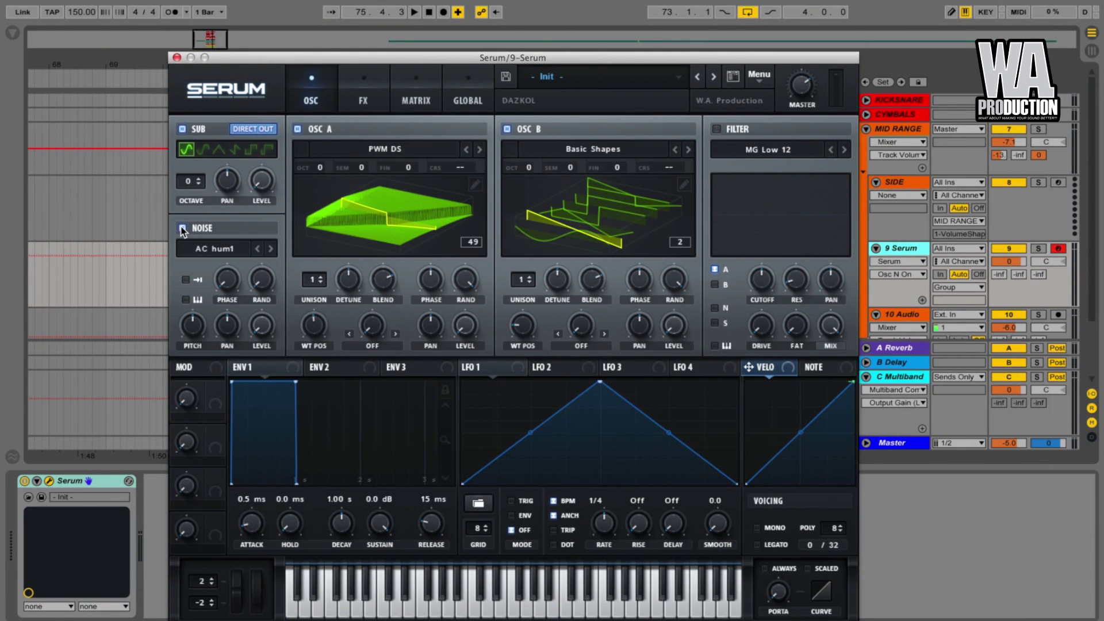
{"action": "left_click", "coordinate": [209, 246]}
{"action": "mouse_move", "coordinate": [207, 282]}
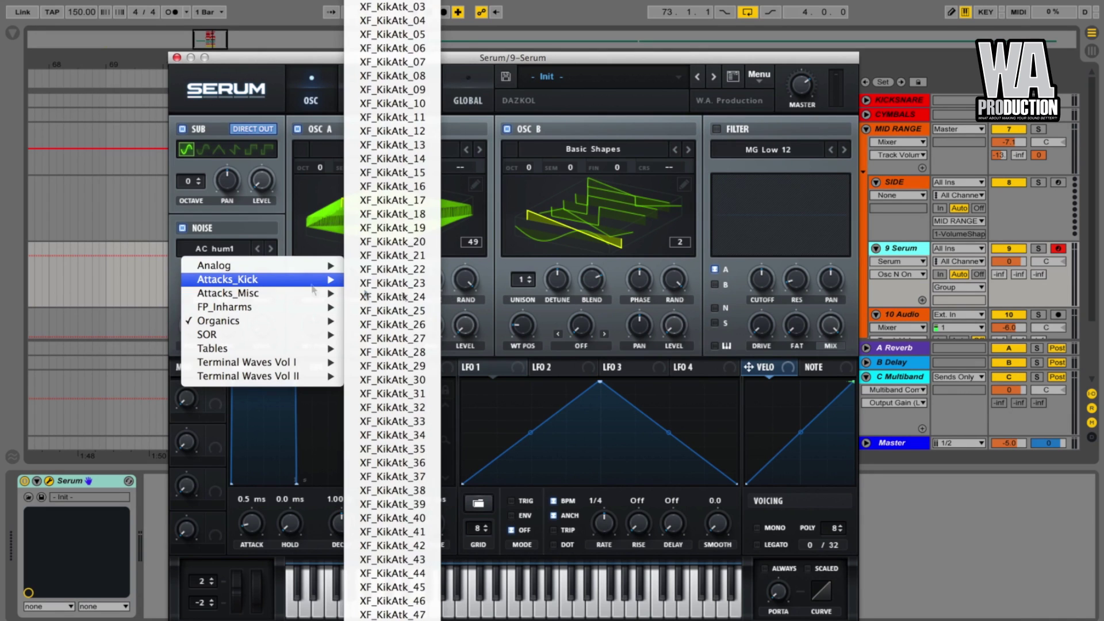
{"action": "left_click", "coordinate": [421, 263]}
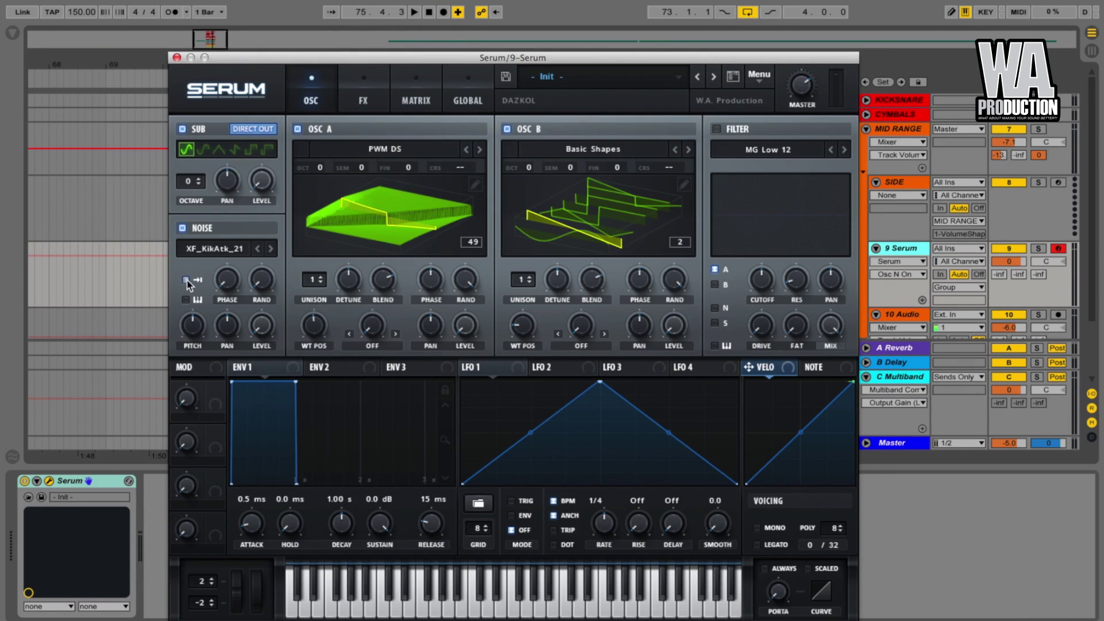
Step: Load a User preset shape into LFO 1
{"action": "left_click", "coordinate": [485, 501]}
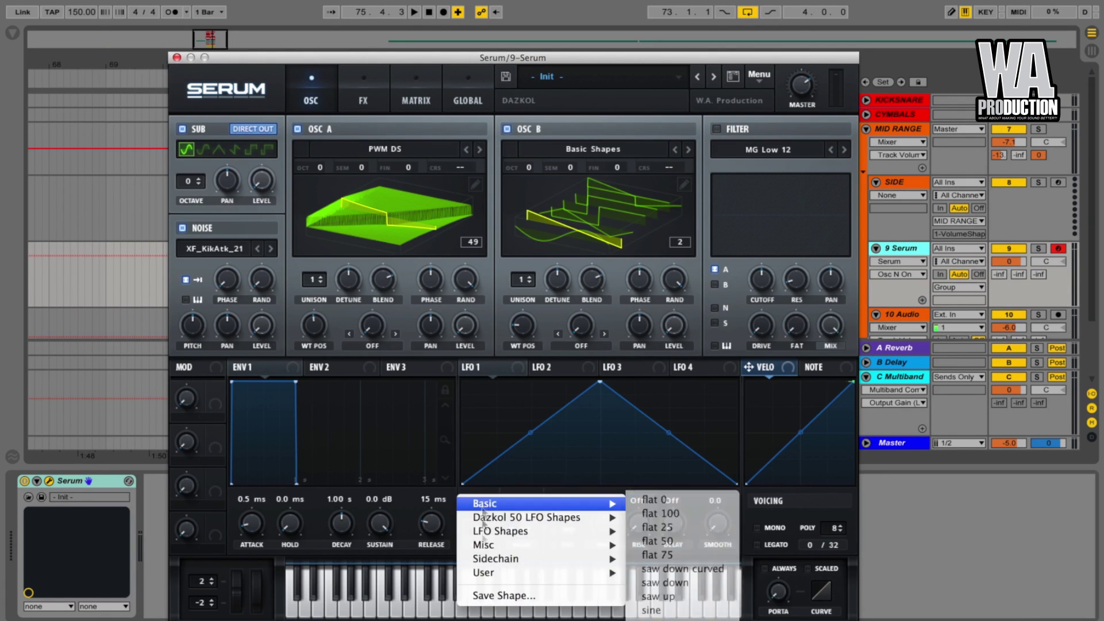
{"action": "mouse_move", "coordinate": [490, 573]}
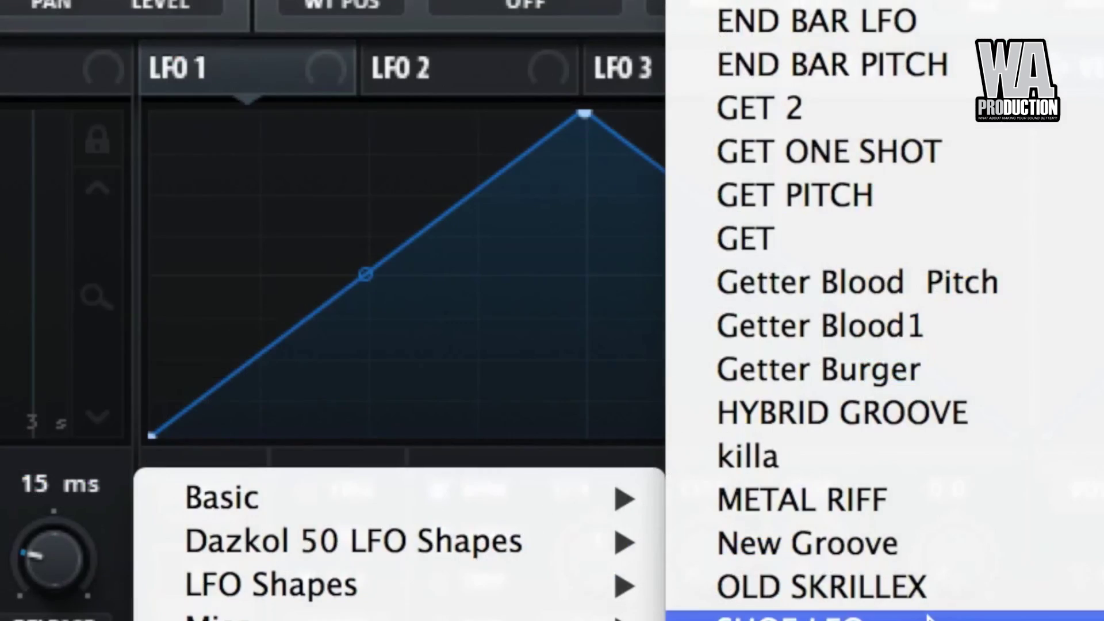
{"action": "left_click", "coordinate": [665, 545]}
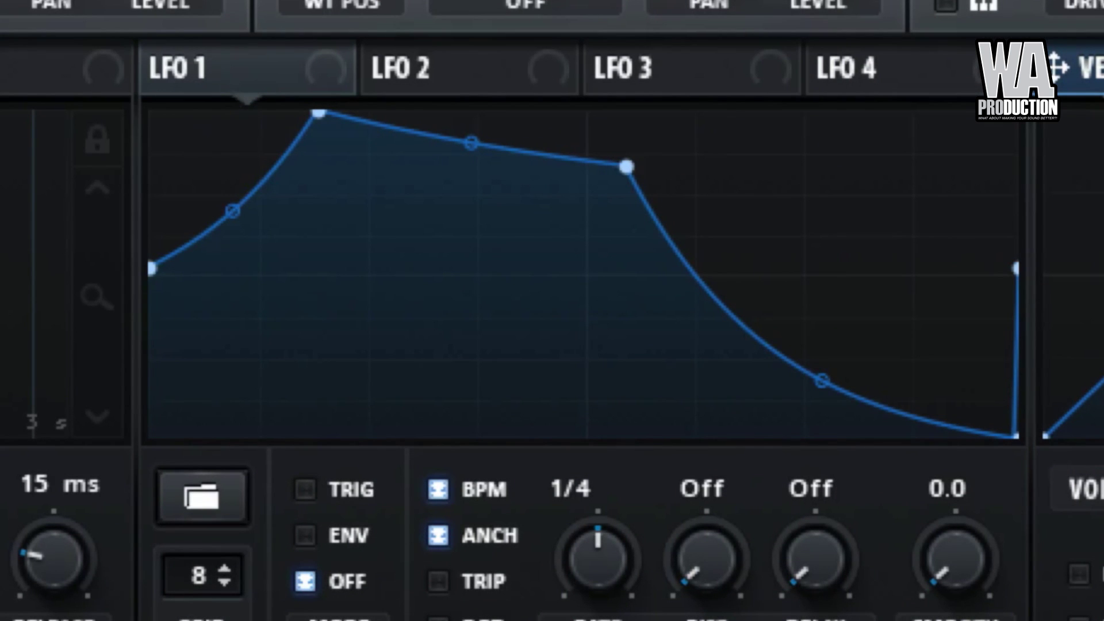
{"action": "mouse_move", "coordinate": [167, 69]}
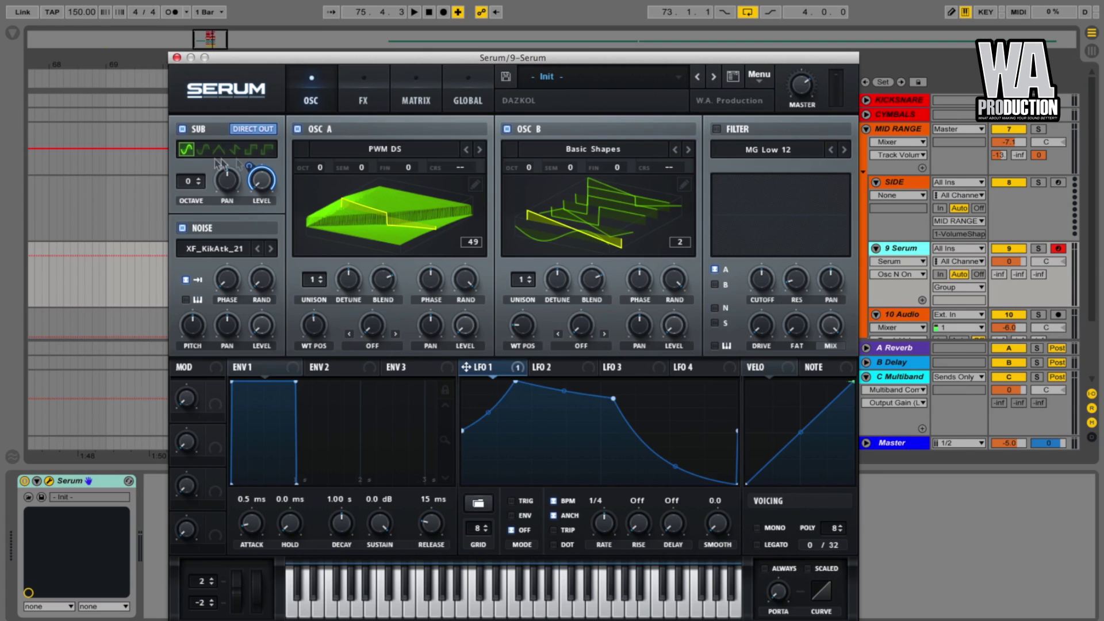
Step: Route LFO 1 to the sub, OSC A, OSC B and noise levels, with noise depth 21
{"action": "left_click_drag", "start_coordinate": [243, 166], "coordinate": [250, 187]}
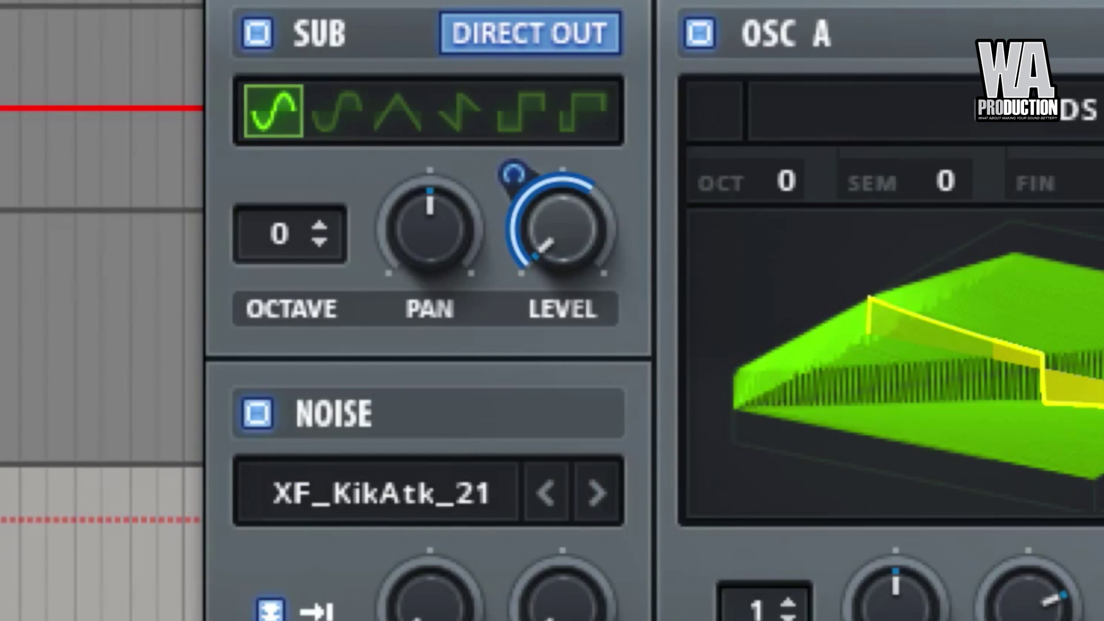
{"action": "left_click_drag", "start_coordinate": [467, 367], "coordinate": [461, 329]}
{"action": "left_click_drag", "start_coordinate": [466, 368], "coordinate": [671, 326]}
{"action": "left_click_drag", "start_coordinate": [489, 369], "coordinate": [251, 324]}
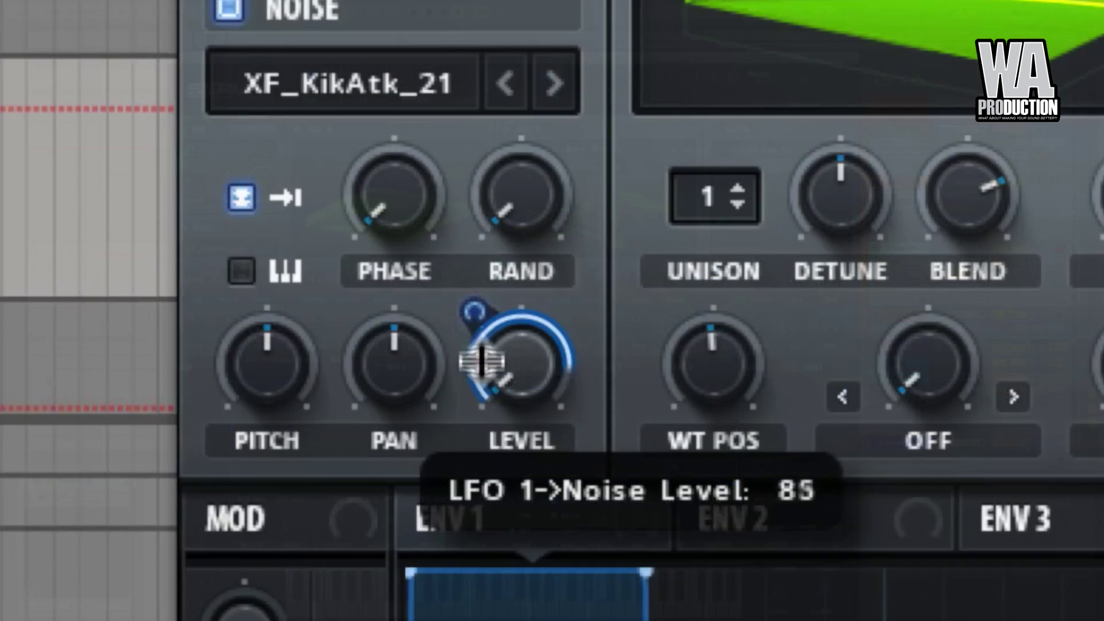
{"action": "left_click_drag", "start_coordinate": [481, 361], "coordinate": [466, 544]}
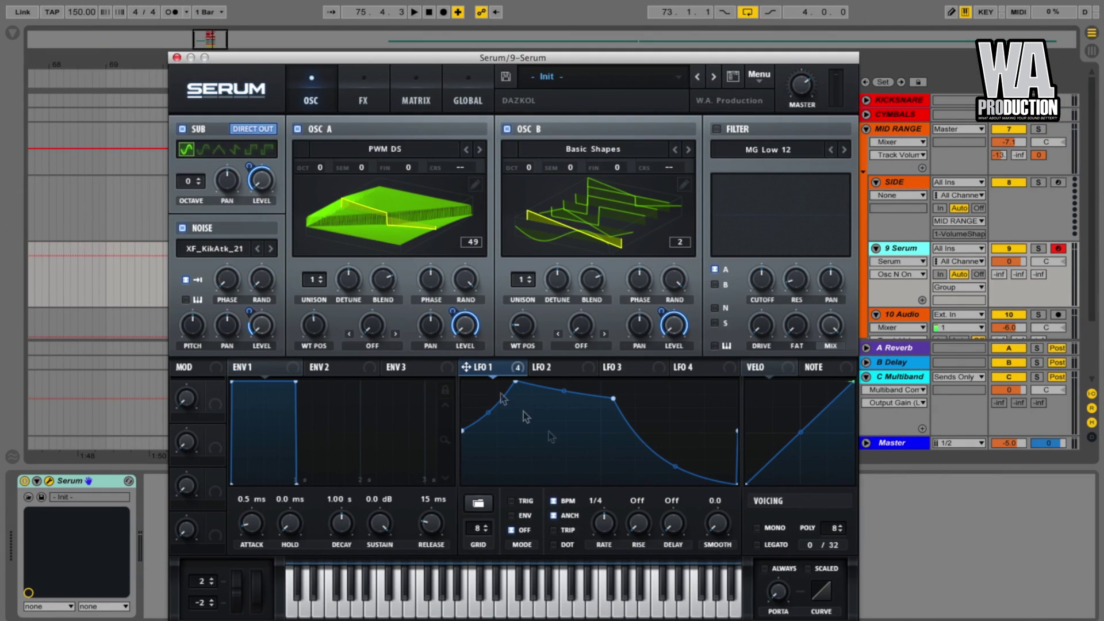
Step: Set LFO 1's rate to 3.9 Hz
{"action": "double_click", "coordinate": [599, 502]}
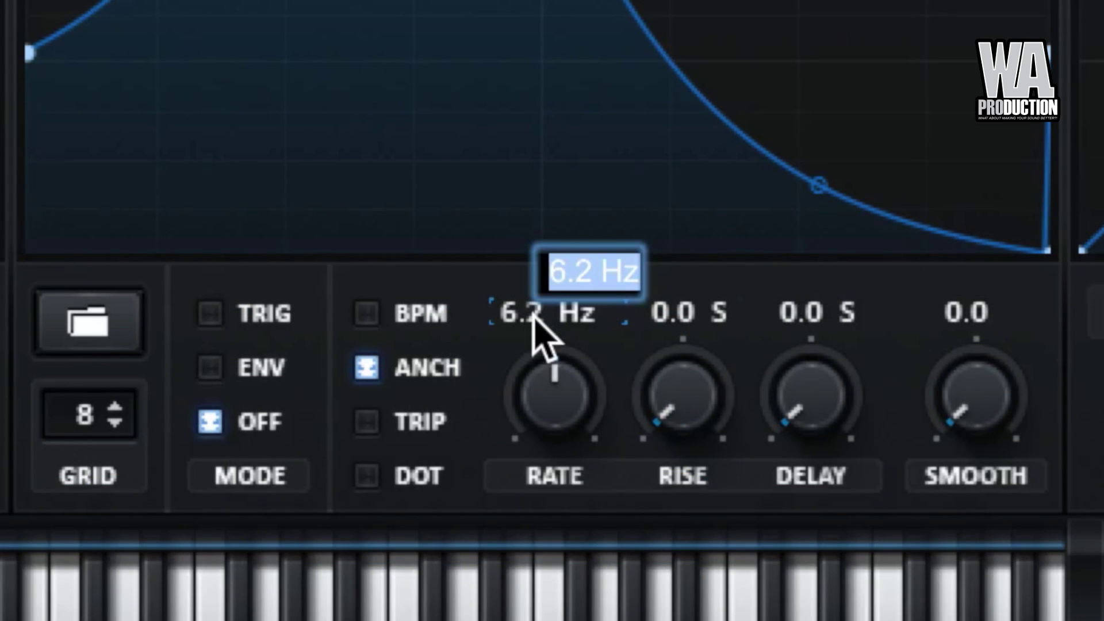
{"action": "type", "text": "3"}
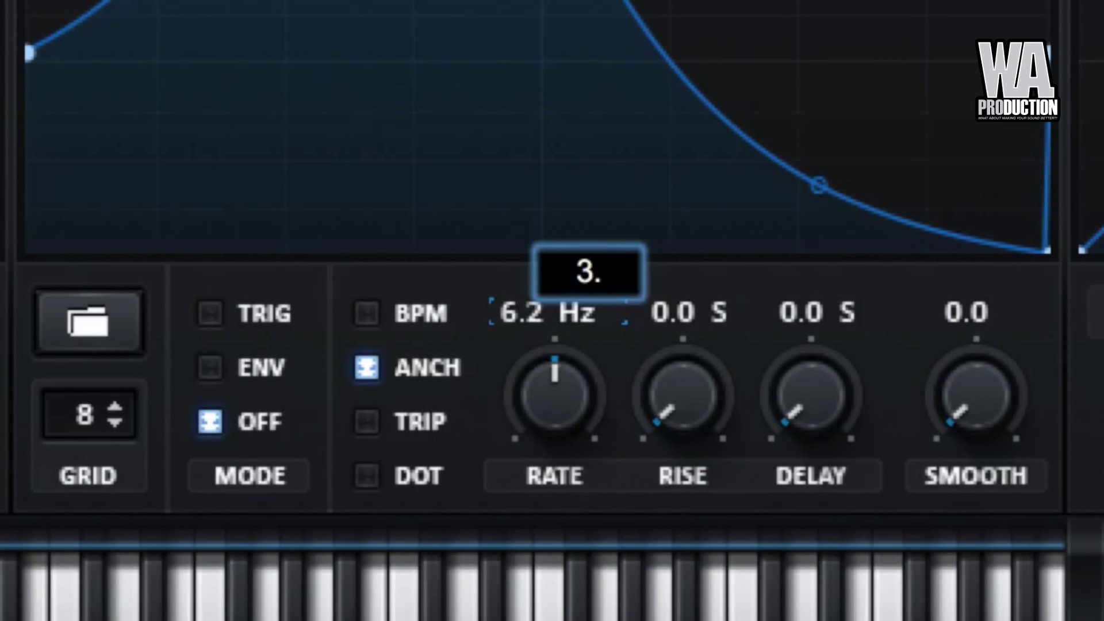
{"action": "type", "text": ".9"}
{"action": "key", "text": "Return"}
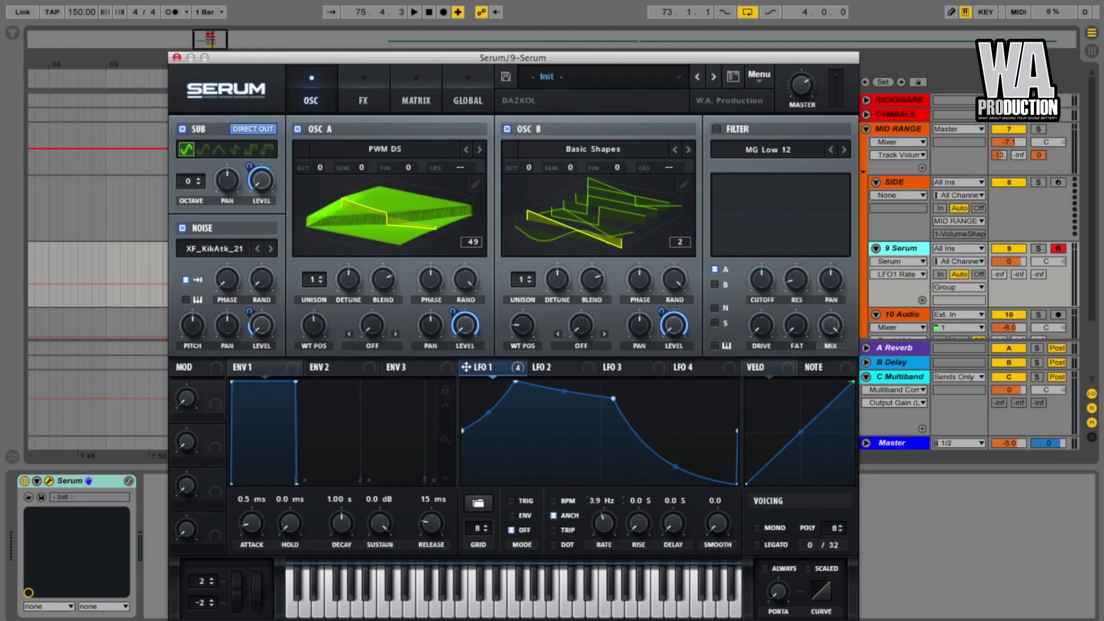
Step: Enable the filter and set its type to Multi HN 12 notch
{"action": "left_click", "coordinate": [716, 129]}
{"action": "left_click", "coordinate": [739, 145]}
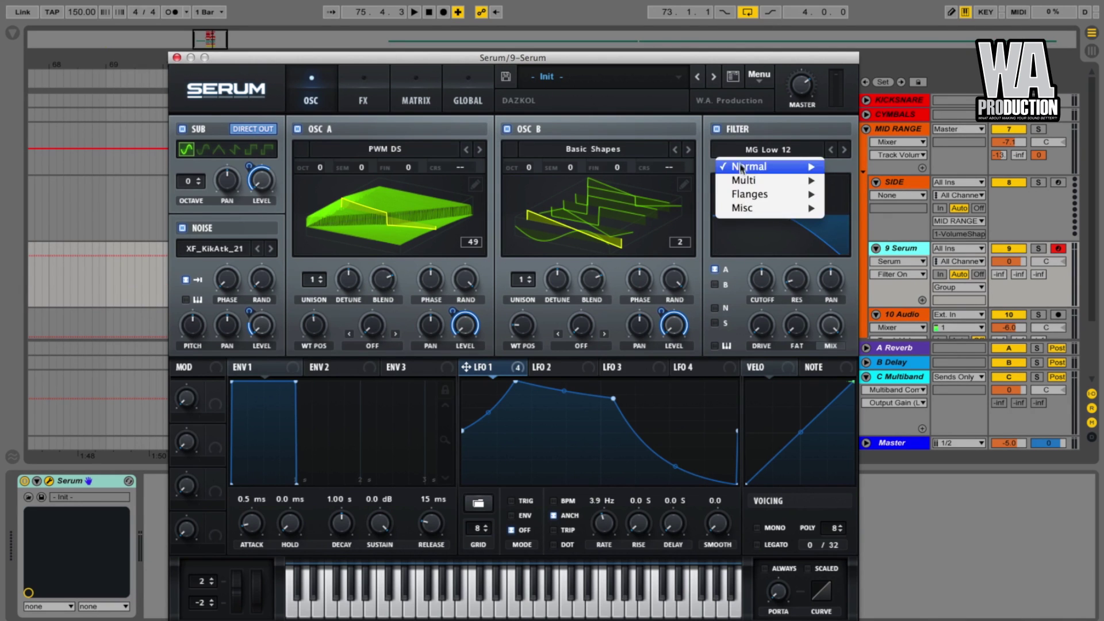
{"action": "mouse_move", "coordinate": [742, 183]}
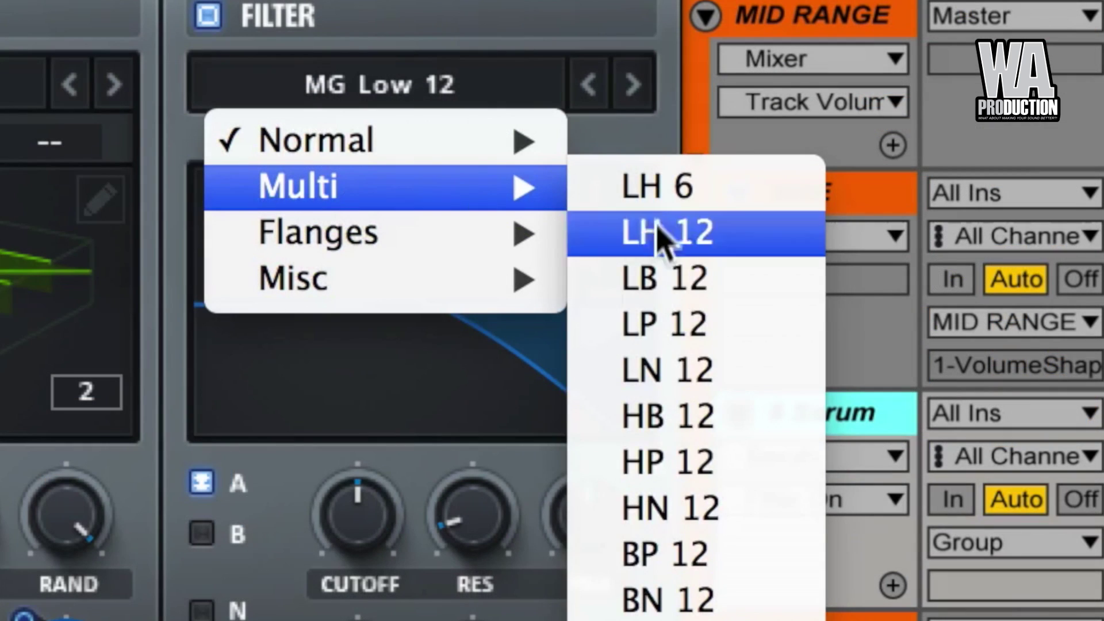
{"action": "left_click", "coordinate": [661, 517]}
Step: Raise the filter cutoff, resonance to about 35%, and notch frequency
{"action": "left_click", "coordinate": [353, 514]}
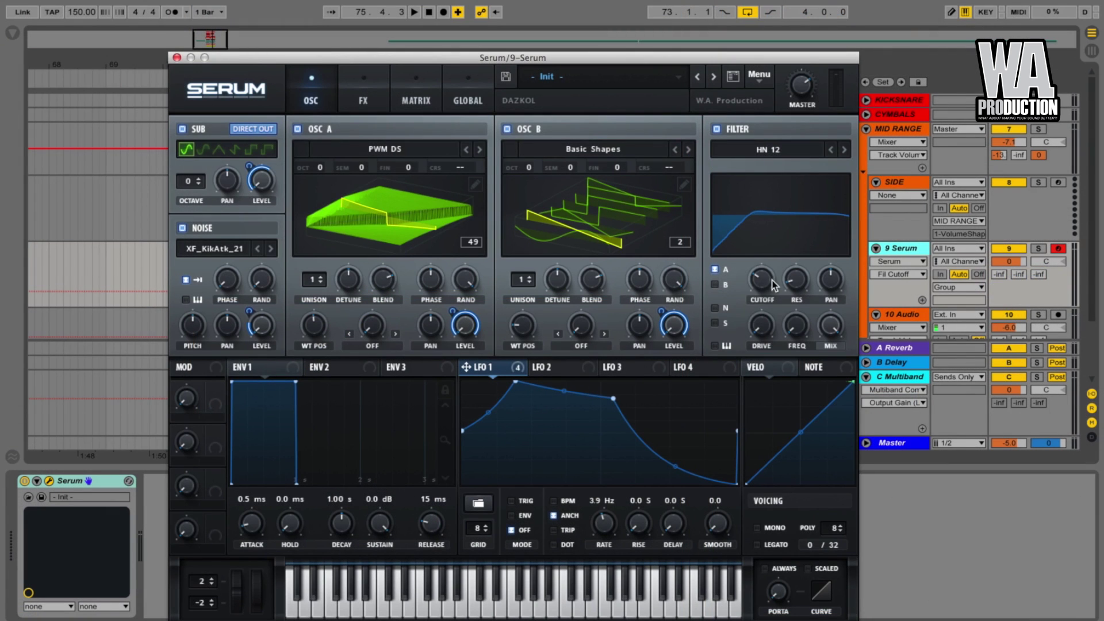
{"action": "left_click_drag", "start_coordinate": [774, 284], "coordinate": [761, 278]}
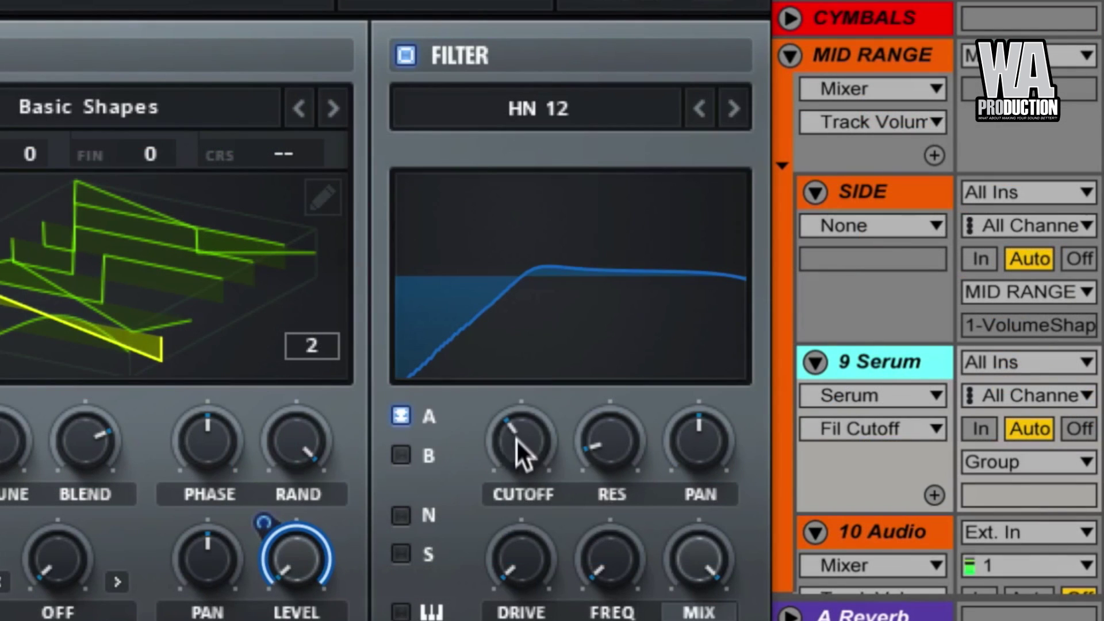
{"action": "left_click_drag", "start_coordinate": [619, 457], "coordinate": [623, 345]}
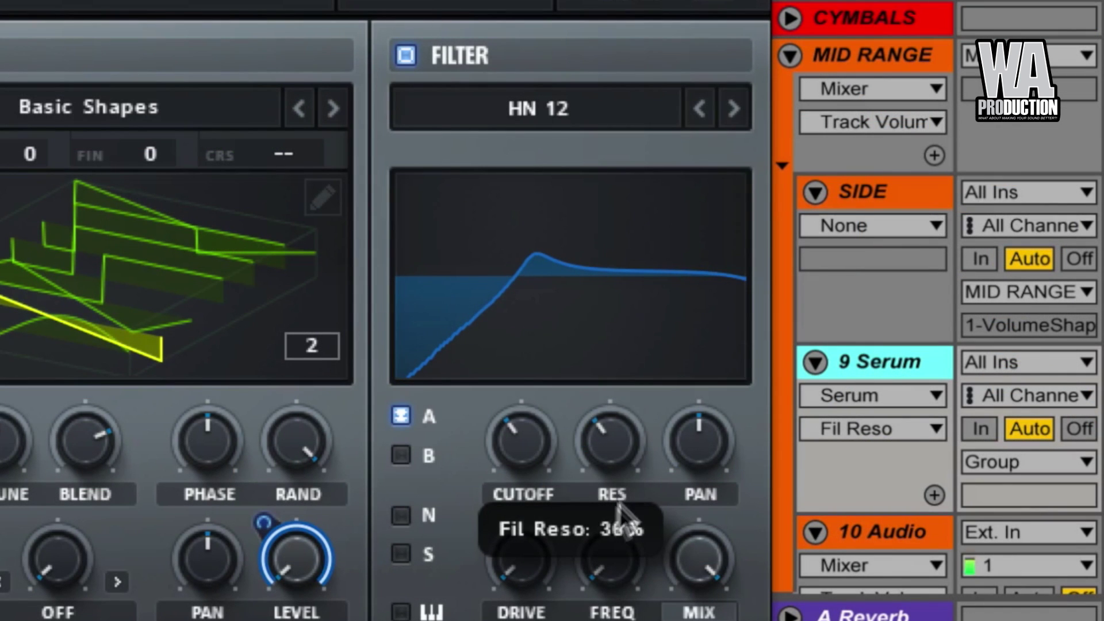
{"action": "left_click", "coordinate": [604, 568]}
{"action": "left_click_drag", "start_coordinate": [606, 584], "coordinate": [591, 443]}
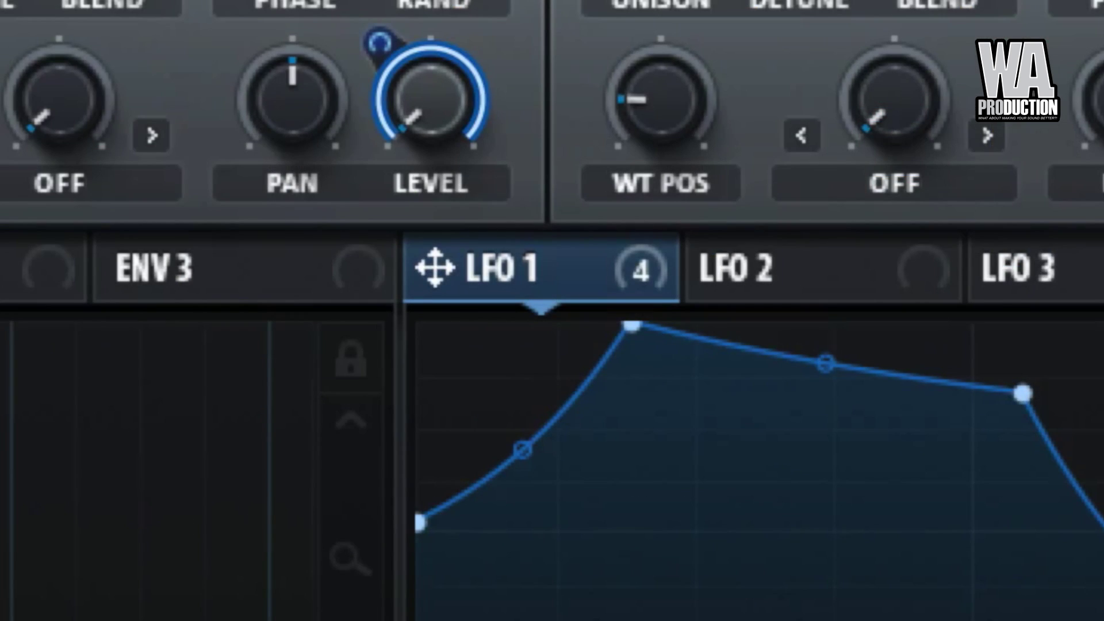
Step: Modulate filter cutoff by 54, resonance by about 14 and frequency by -34 from LFO 1
{"action": "left_click_drag", "start_coordinate": [434, 267], "coordinate": [1103, 0]}
{"action": "left_click_drag", "start_coordinate": [747, 281], "coordinate": [751, 254]}
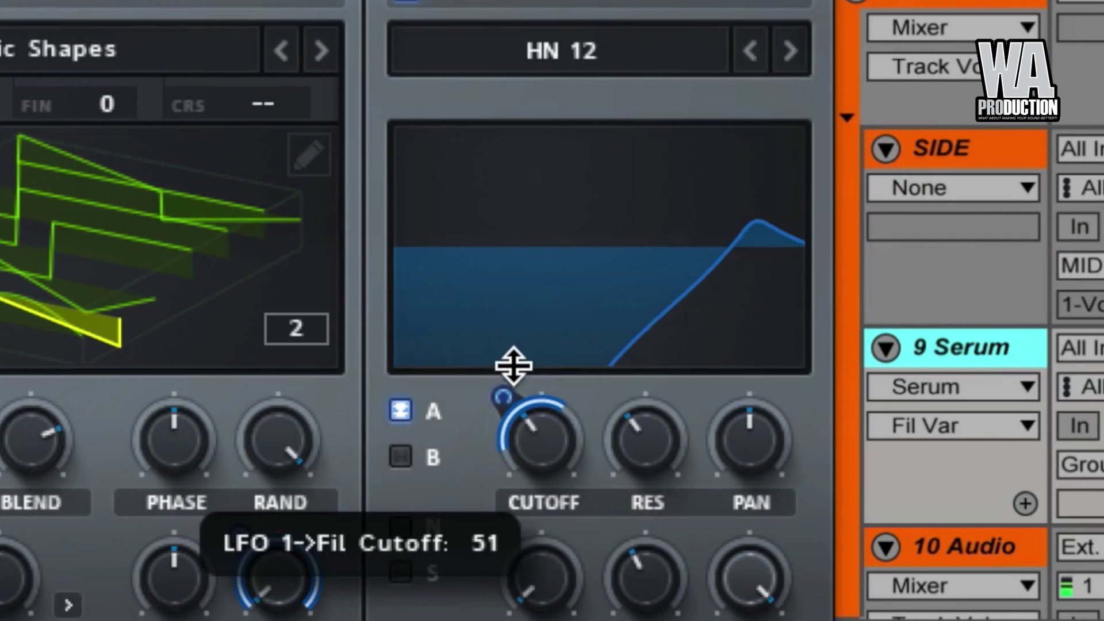
{"action": "left_click_drag", "start_coordinate": [514, 365], "coordinate": [513, 358]}
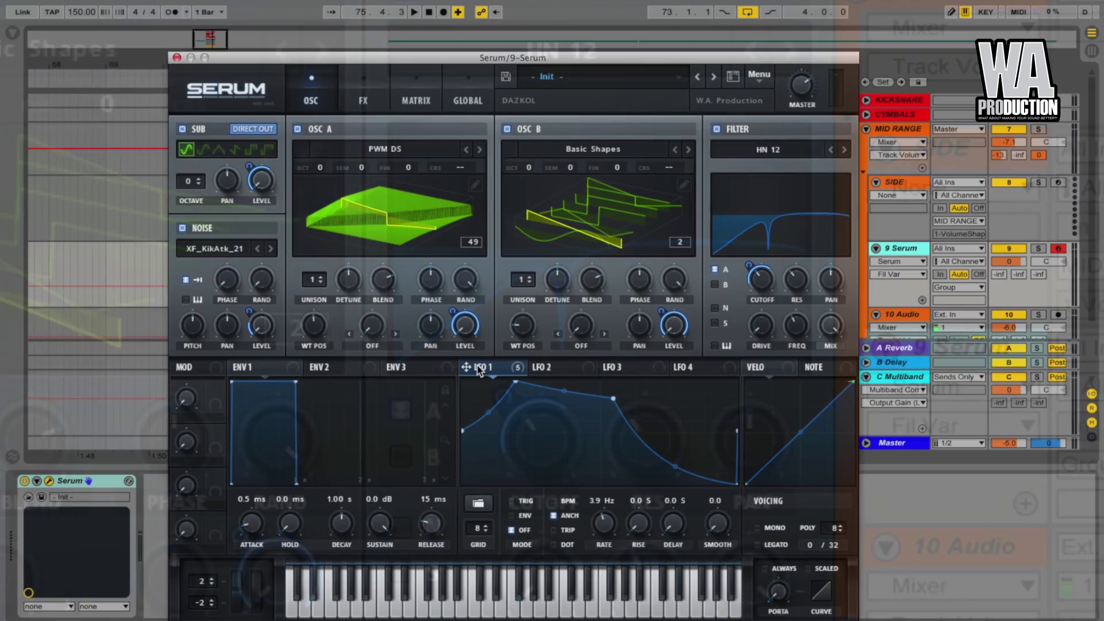
{"action": "left_click_drag", "start_coordinate": [476, 368], "coordinate": [785, 265]}
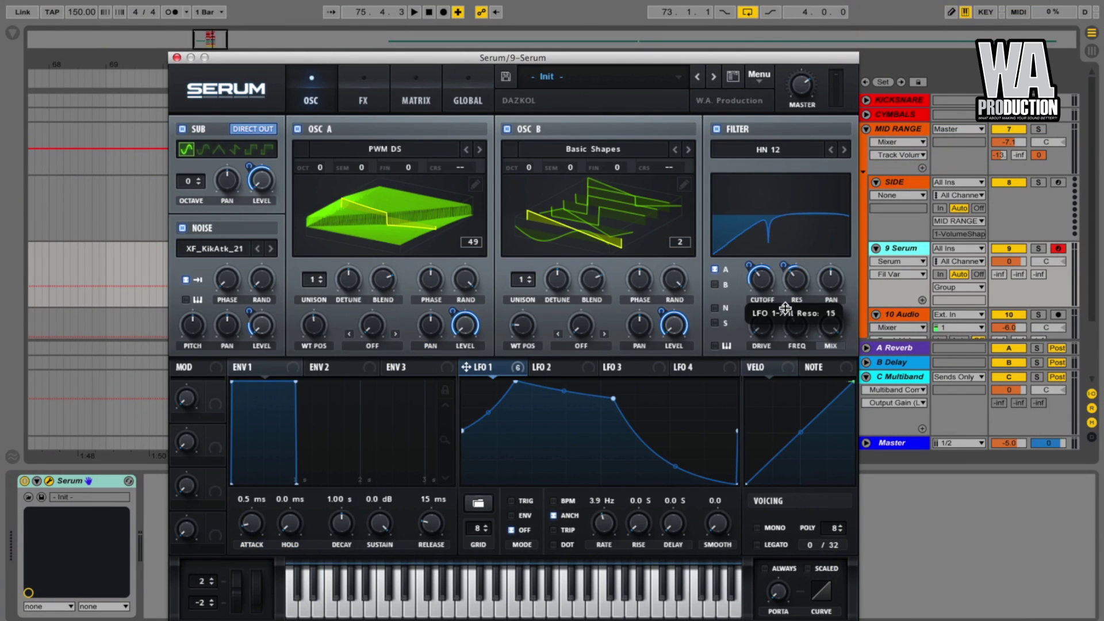
{"action": "left_click_drag", "start_coordinate": [785, 308], "coordinate": [788, 313]}
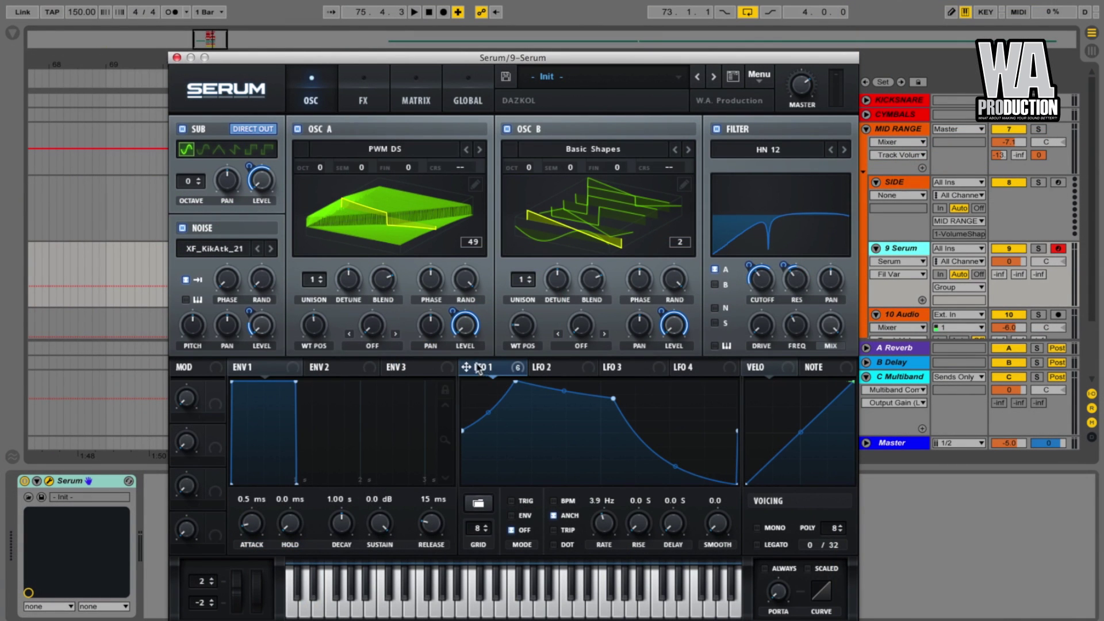
{"action": "left_click_drag", "start_coordinate": [476, 368], "coordinate": [789, 314]}
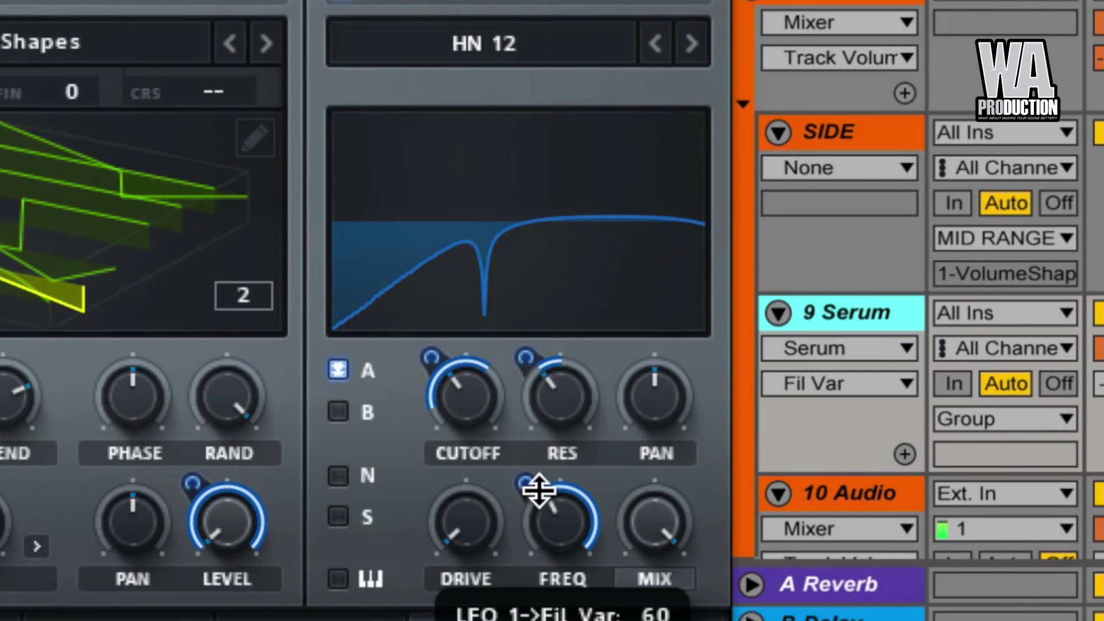
{"action": "left_click_drag", "start_coordinate": [539, 490], "coordinate": [489, 620]}
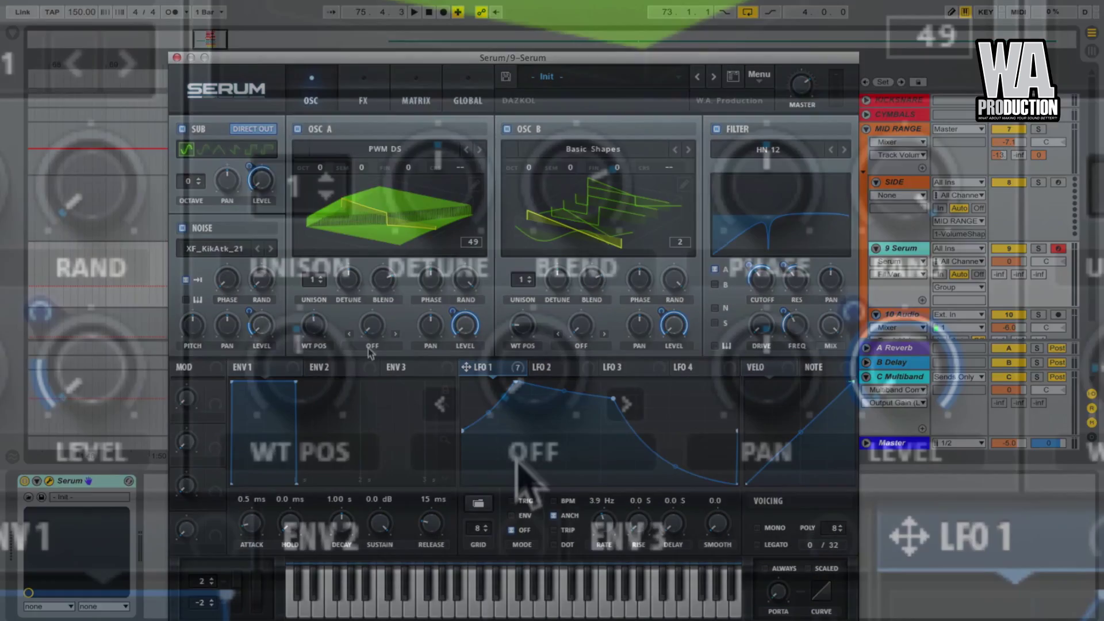
Step: Set OSC A warp to FM (FROM B) at 39%, with LFO 1 modulating it by 21
{"action": "left_click", "coordinate": [369, 348]}
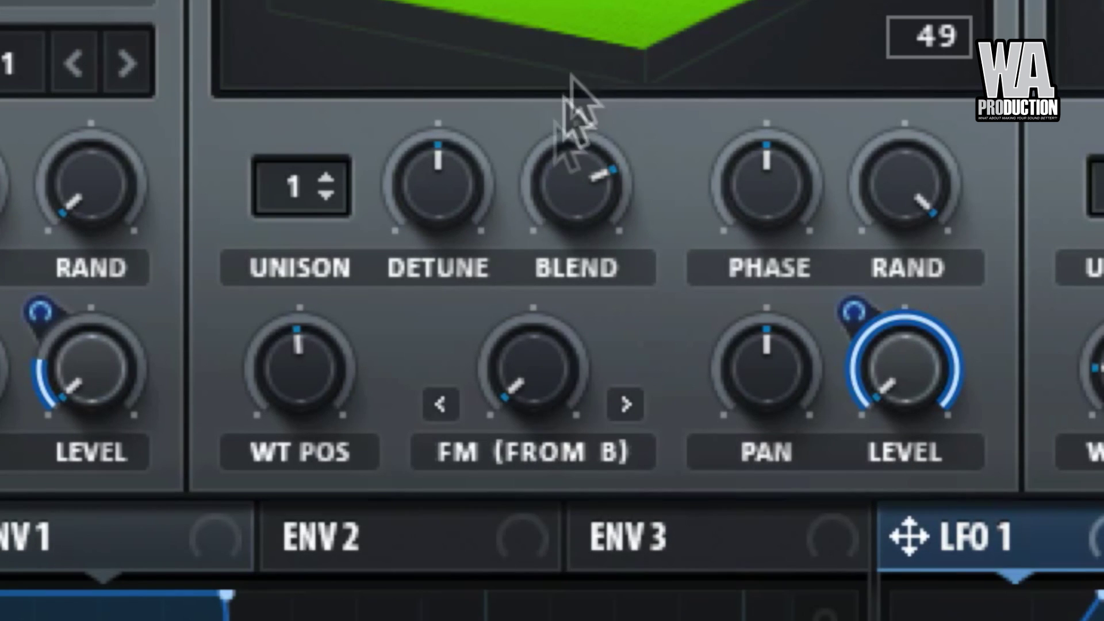
{"action": "left_click_drag", "start_coordinate": [533, 399], "coordinate": [597, 197]}
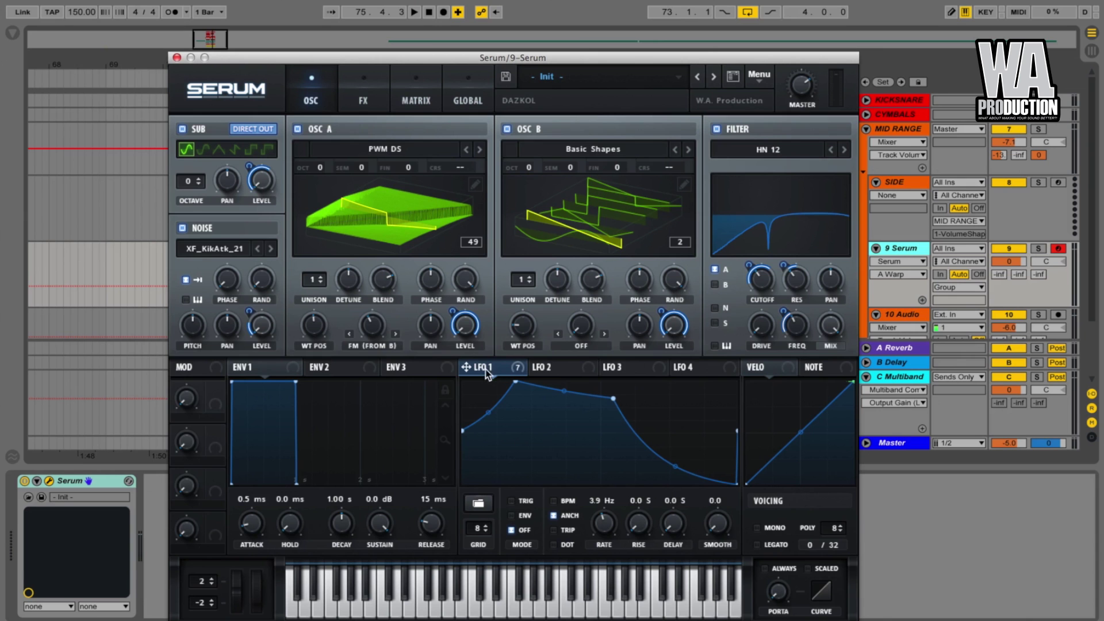
{"action": "left_click_drag", "start_coordinate": [485, 371], "coordinate": [380, 372]}
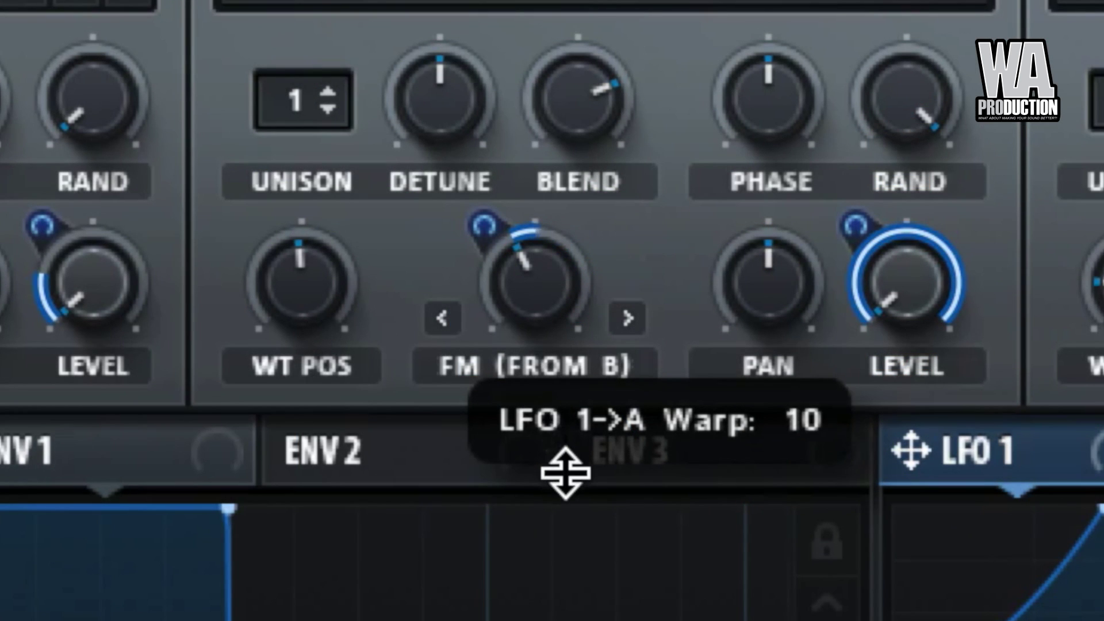
{"action": "left_click_drag", "start_coordinate": [565, 473], "coordinate": [560, 480]}
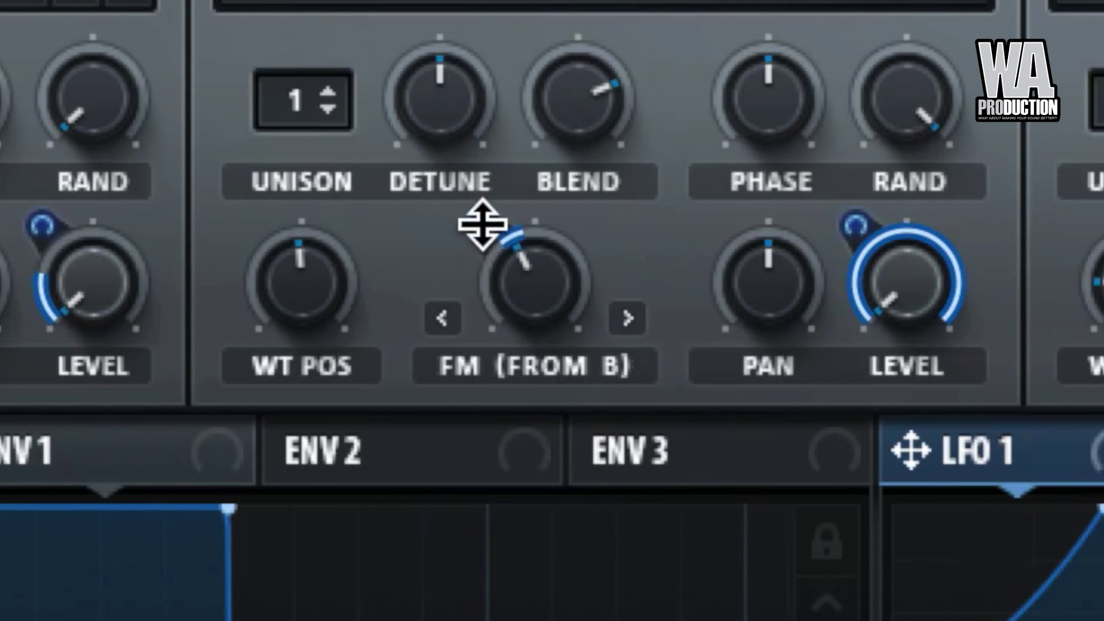
{"action": "left_click_drag", "start_coordinate": [520, 243], "coordinate": [489, 181]}
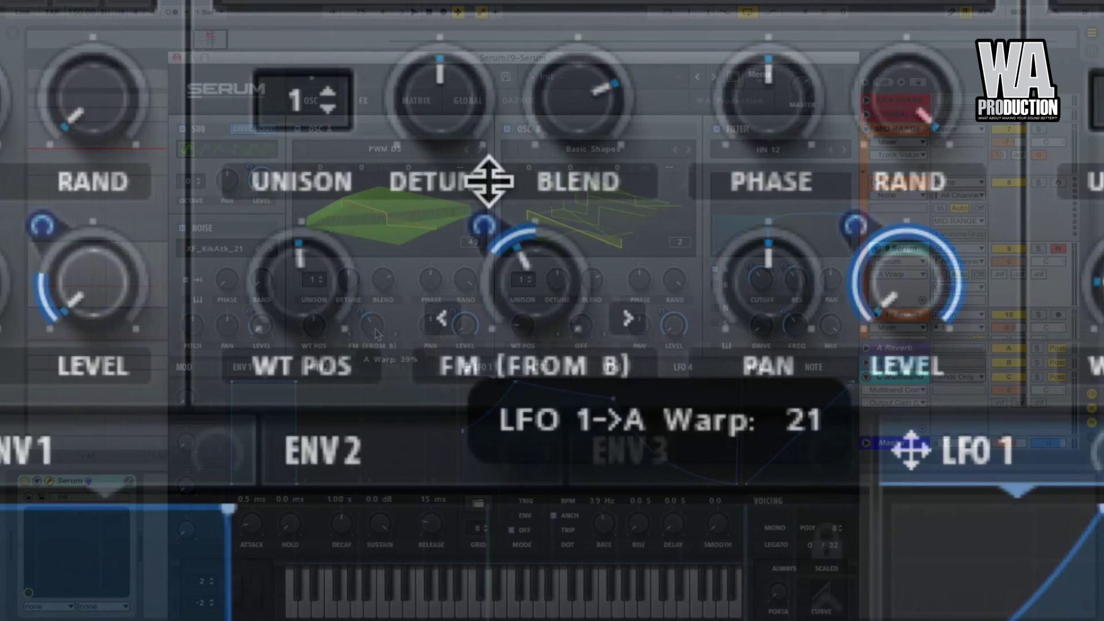
{"action": "left_click_drag", "start_coordinate": [375, 335], "coordinate": [374, 333]}
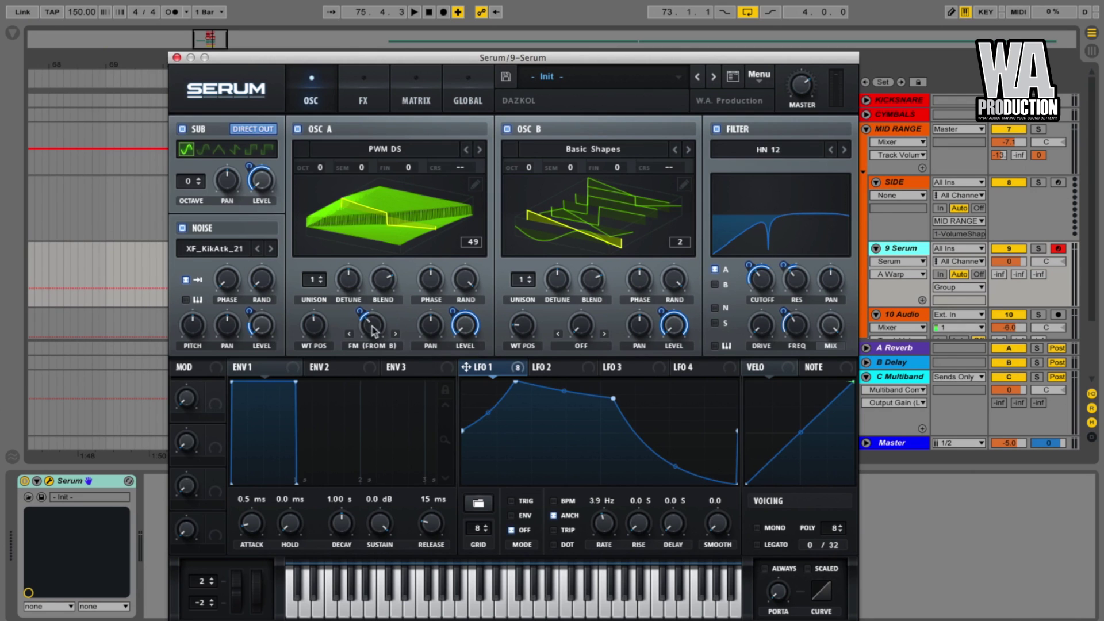
Step: Set OSC B warp to SYNC, with LFO 1 modulating its amount by about 23
{"action": "left_click", "coordinate": [604, 333]}
{"action": "left_click_drag", "start_coordinate": [584, 314], "coordinate": [595, 285]}
{"action": "left_click_drag", "start_coordinate": [623, 118], "coordinate": [394, 296]}
{"action": "left_click_drag", "start_coordinate": [110, 443], "coordinate": [547, 439]}
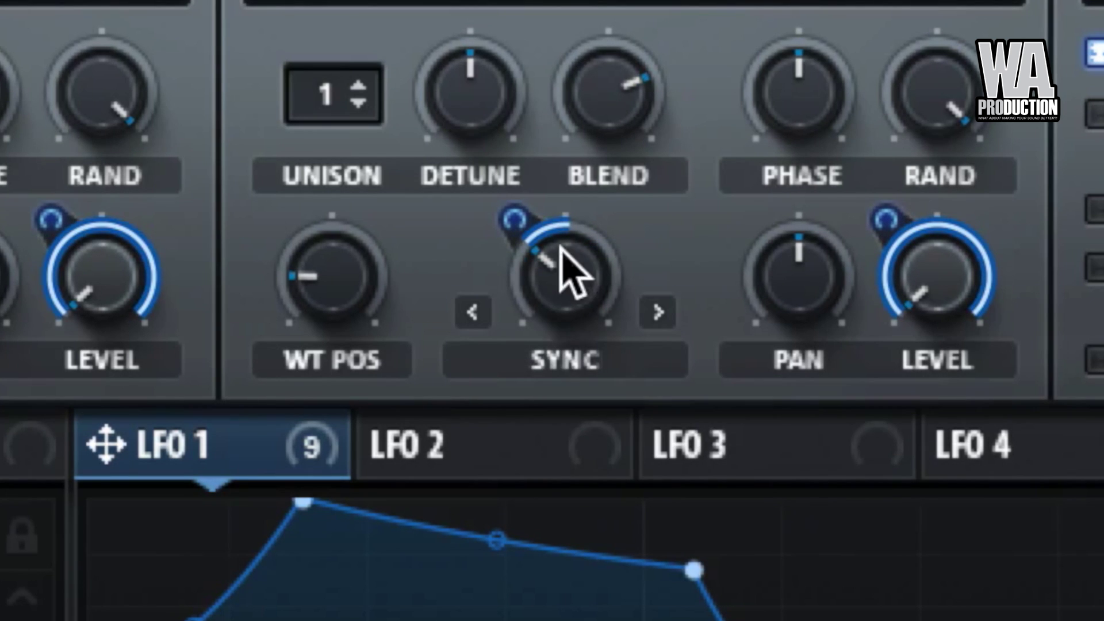
{"action": "left_click_drag", "start_coordinate": [581, 308], "coordinate": [567, 278]}
{"action": "left_click_drag", "start_coordinate": [515, 218], "coordinate": [515, 224]}
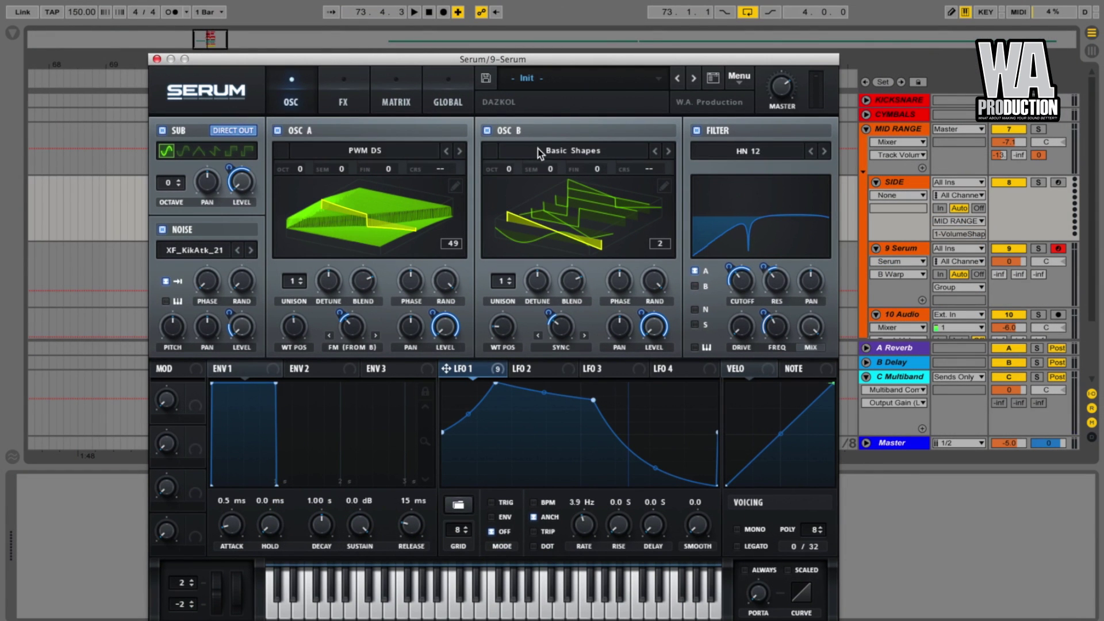
Step: Tune OSC B to +3 octaves and +12 semitones, stop playback, and route B to the filter
{"action": "left_click_drag", "start_coordinate": [506, 167], "coordinate": [523, 113]}
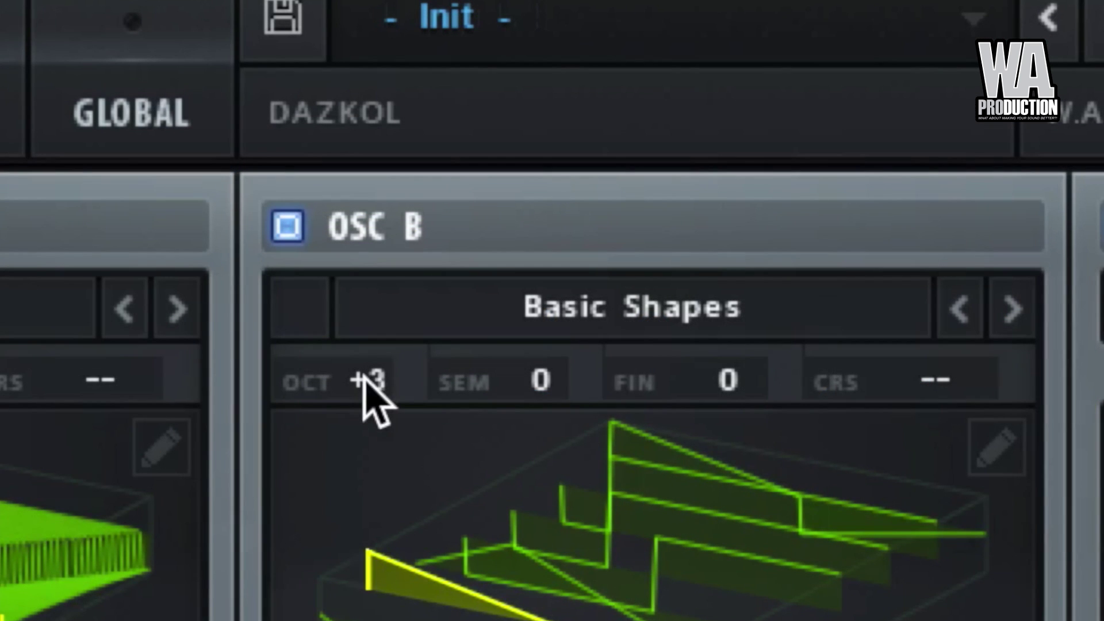
{"action": "double_click", "coordinate": [539, 381]}
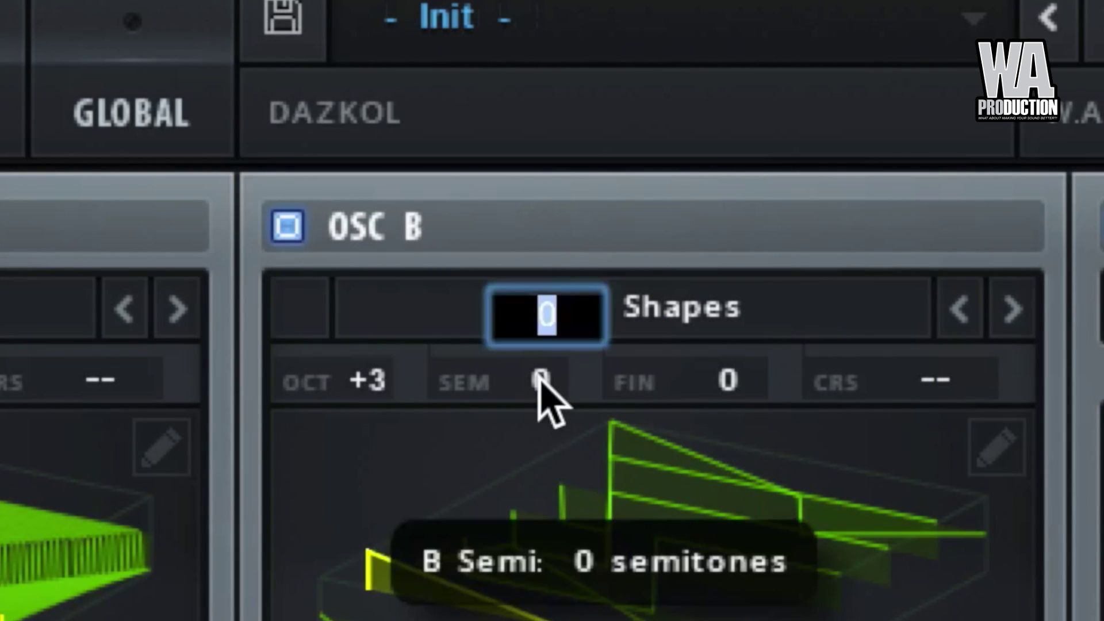
{"action": "type", "text": "12"}
{"action": "key", "text": "Return"}
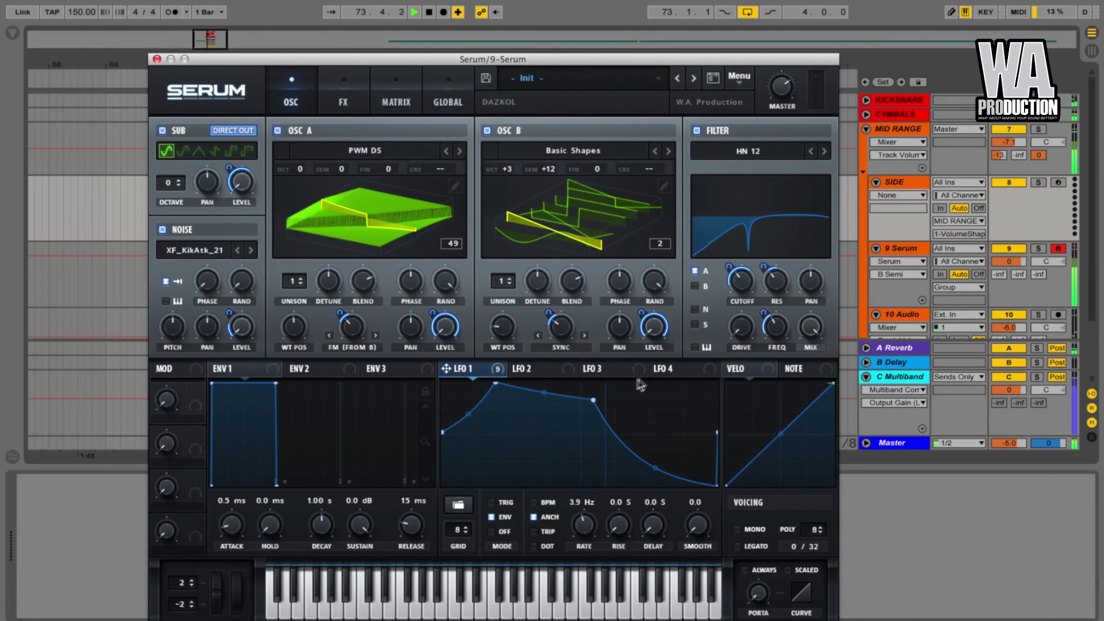
{"action": "key", "text": "space"}
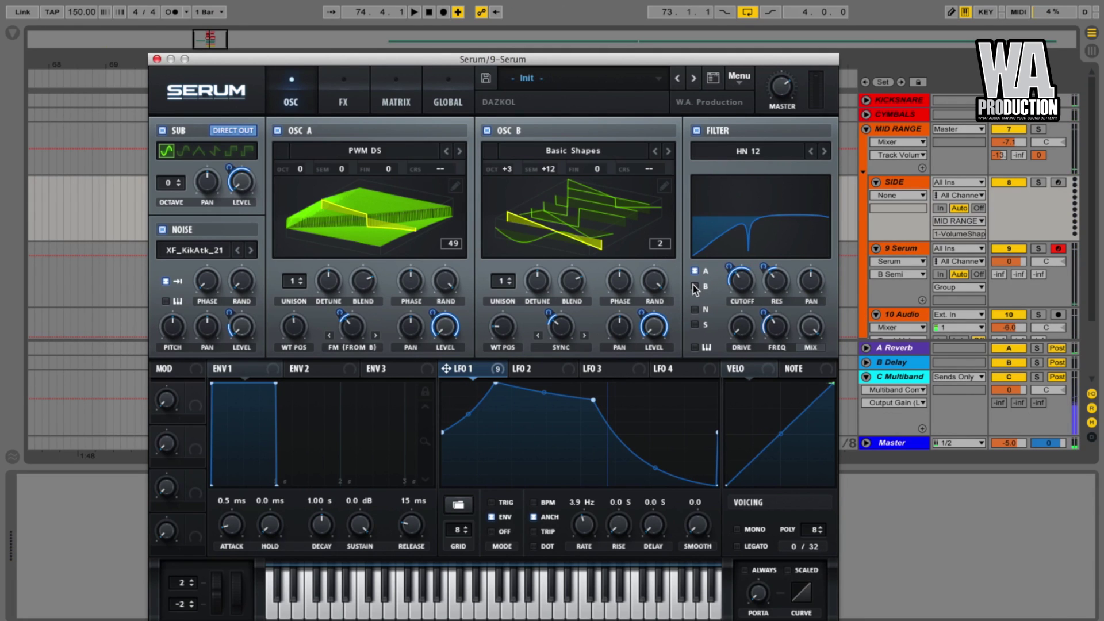
{"action": "left_click", "coordinate": [693, 286]}
Step: On Serum's FX page, enable Hyper/Dimension and Distortion with distortion mix lowered to 20%
{"action": "left_click", "coordinate": [344, 102]}
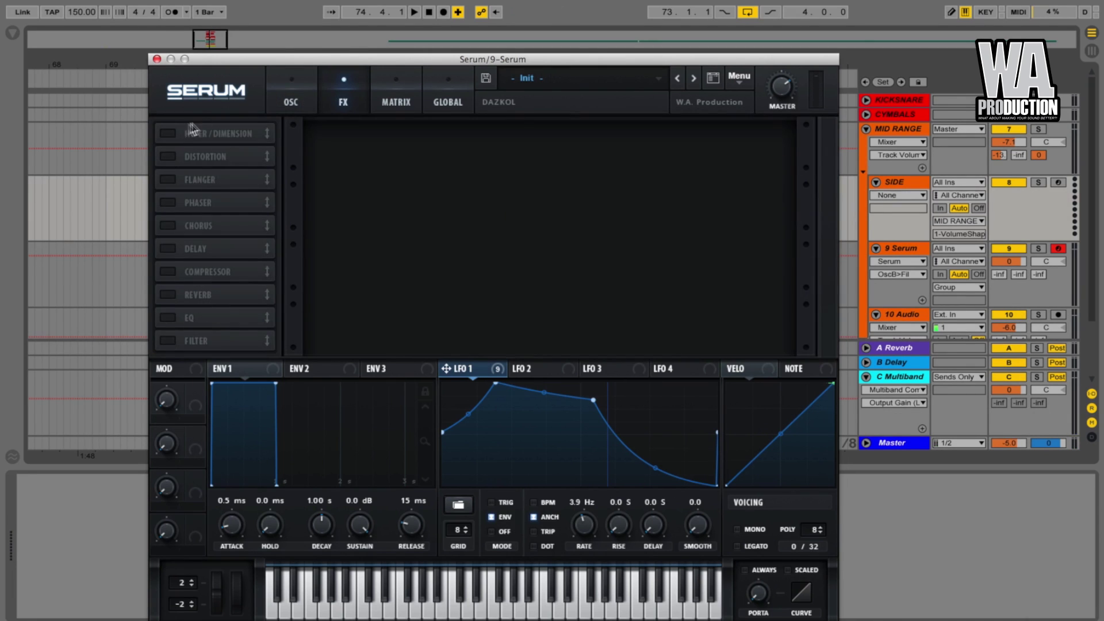
{"action": "left_click", "coordinate": [166, 133]}
{"action": "left_click", "coordinate": [167, 156]}
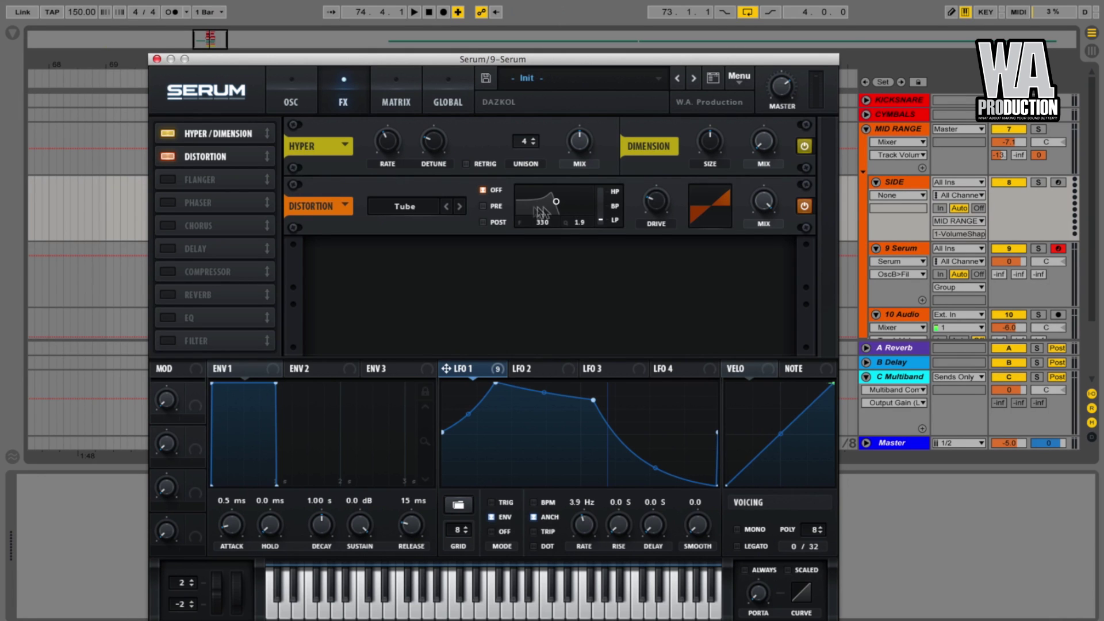
{"action": "left_click_drag", "start_coordinate": [760, 213], "coordinate": [753, 348]}
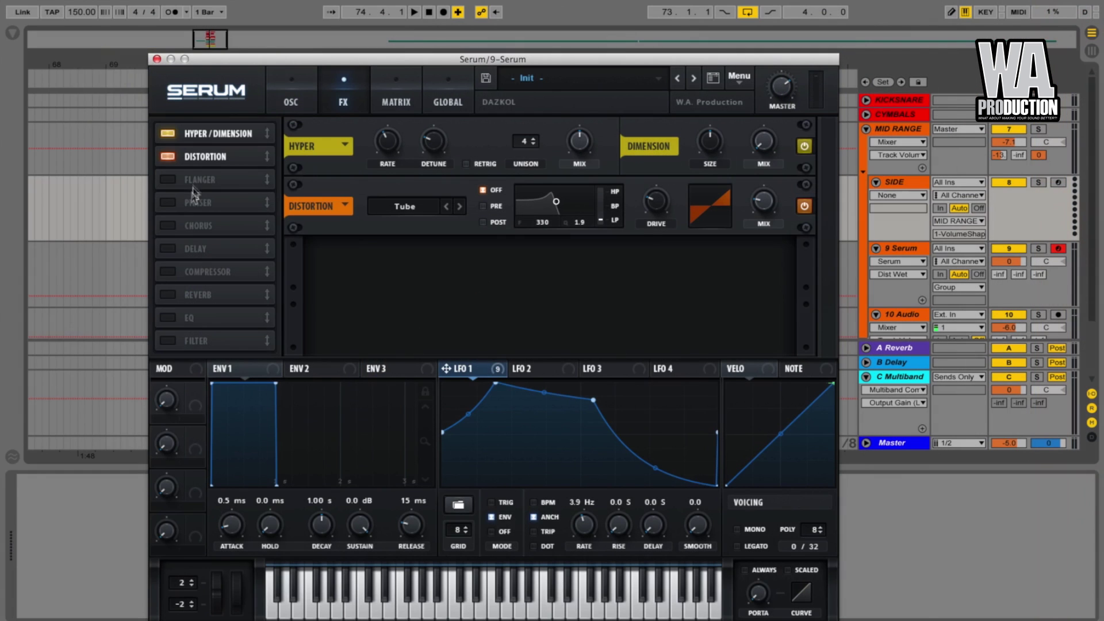
Step: Add the Compressor with multiband on and gain raised to 6.7 dB
{"action": "left_click", "coordinate": [167, 272]}
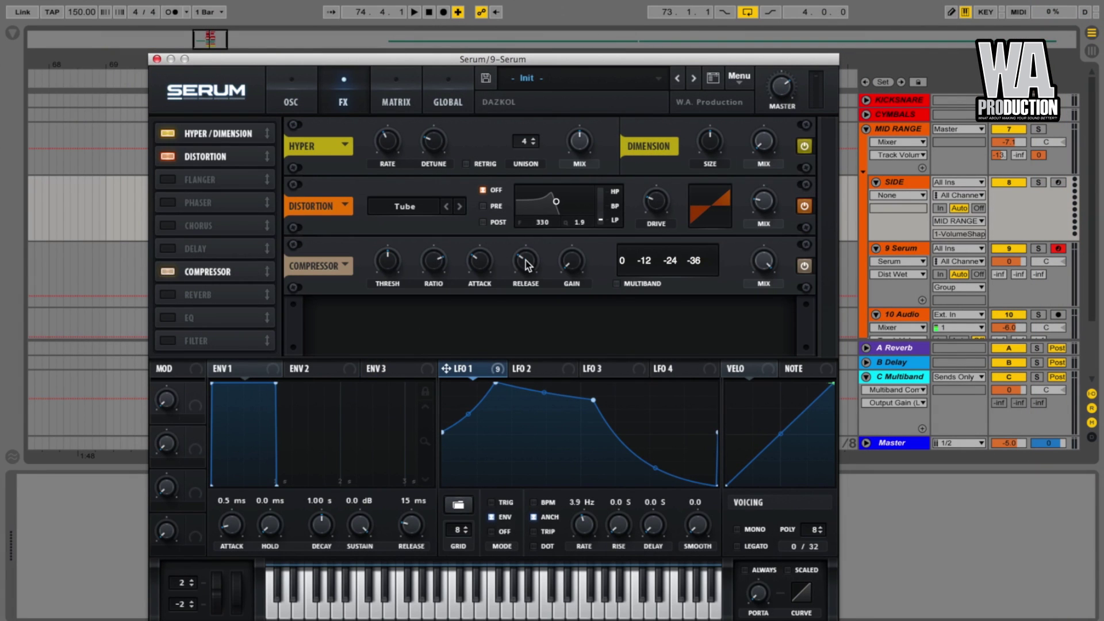
{"action": "left_click", "coordinate": [614, 284]}
{"action": "left_click", "coordinate": [615, 284]}
{"action": "left_click", "coordinate": [615, 284]}
{"action": "left_click_drag", "start_coordinate": [546, 211], "coordinate": [549, 210]}
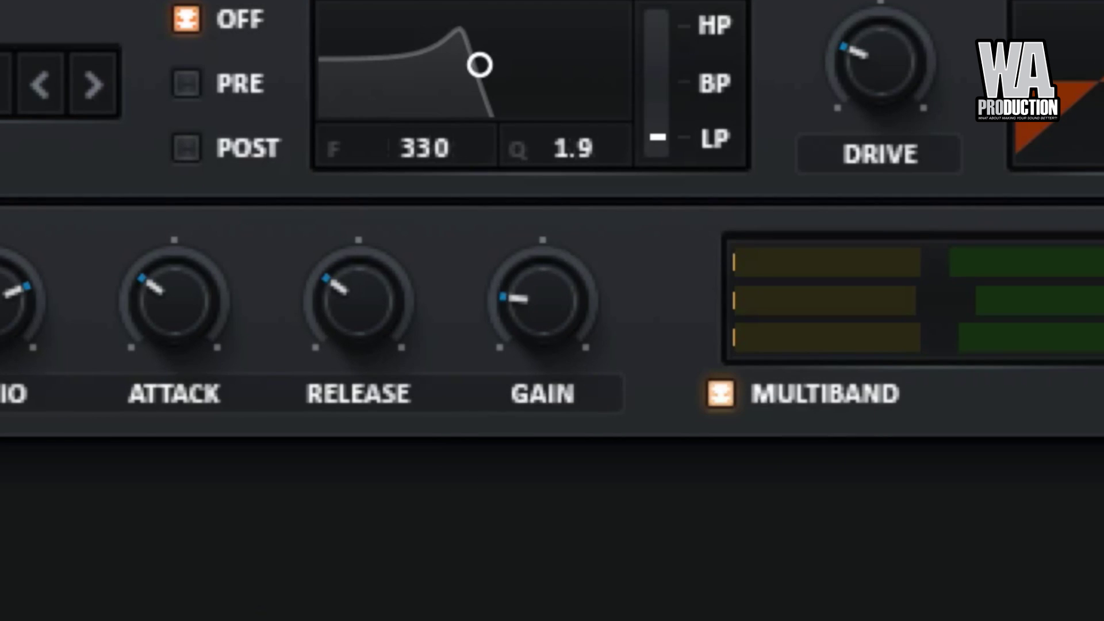
Step: Add the Reverb with low cut at 34%, then return Serum to its oscillator page
{"action": "left_click", "coordinate": [168, 295]}
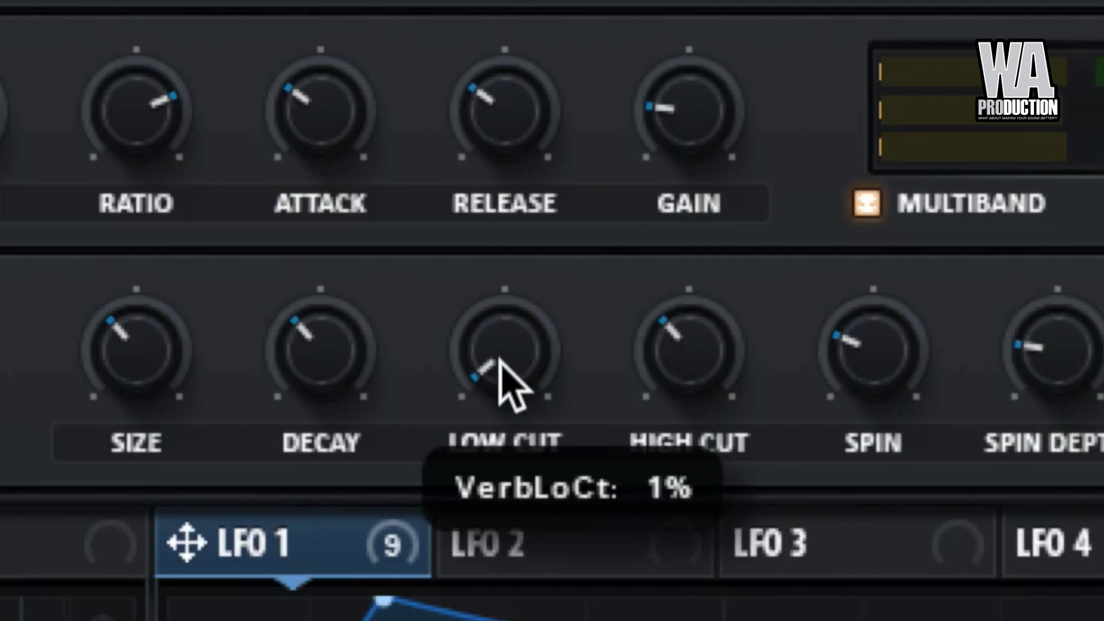
{"action": "left_click_drag", "start_coordinate": [524, 323], "coordinate": [538, 278]}
{"action": "left_click_drag", "start_coordinate": [555, 178], "coordinate": [554, 215]}
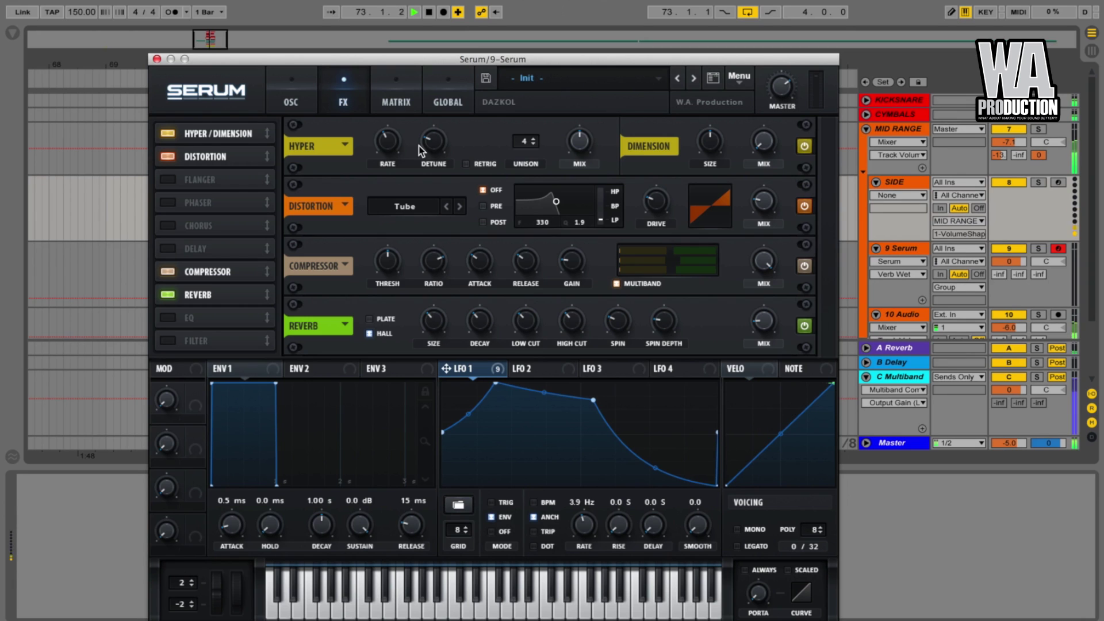
{"action": "left_click", "coordinate": [299, 93]}
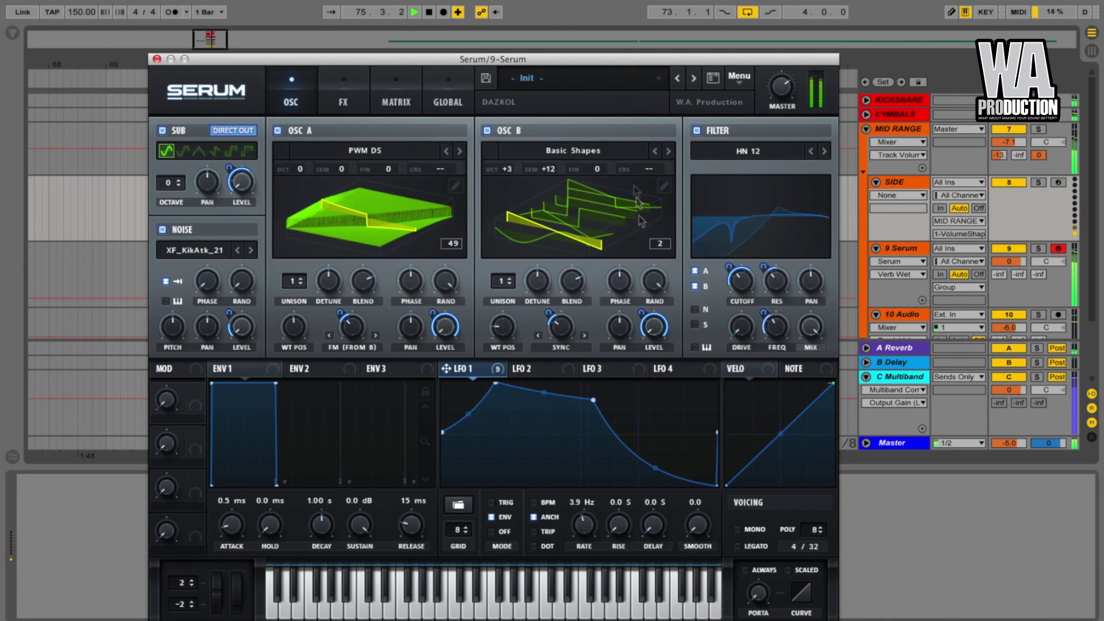
Step: Stop playback, raise the filter cutoff to about 189 Hz and deepen LFO 1's resonance modulation
{"action": "key", "text": "space"}
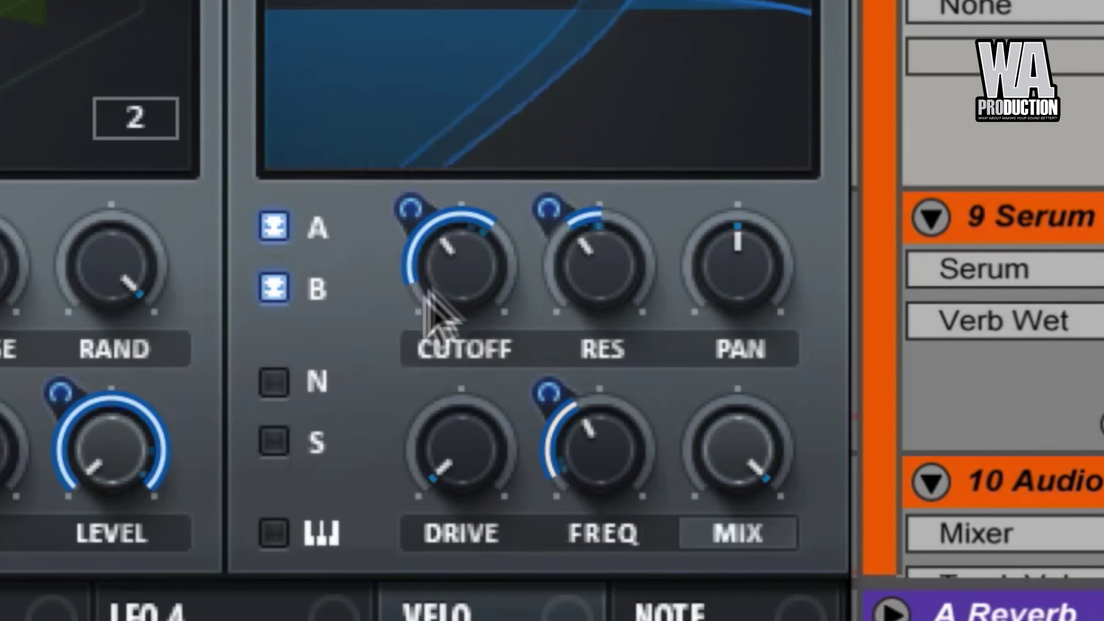
{"action": "left_click_drag", "start_coordinate": [752, 271], "coordinate": [755, 266]}
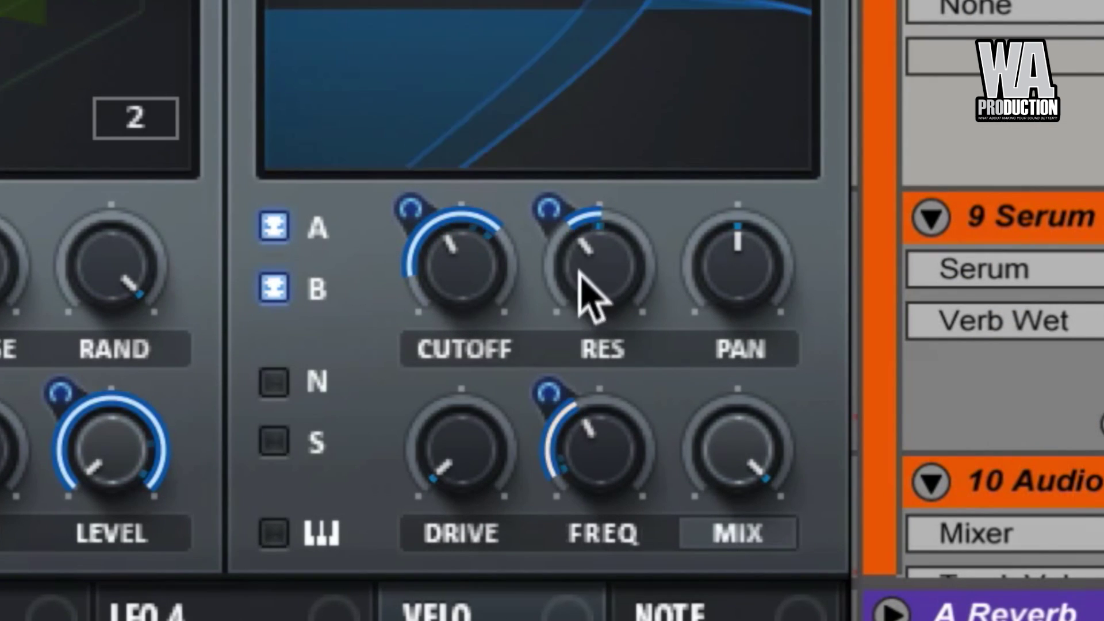
{"action": "left_click_drag", "start_coordinate": [571, 222], "coordinate": [567, 189]}
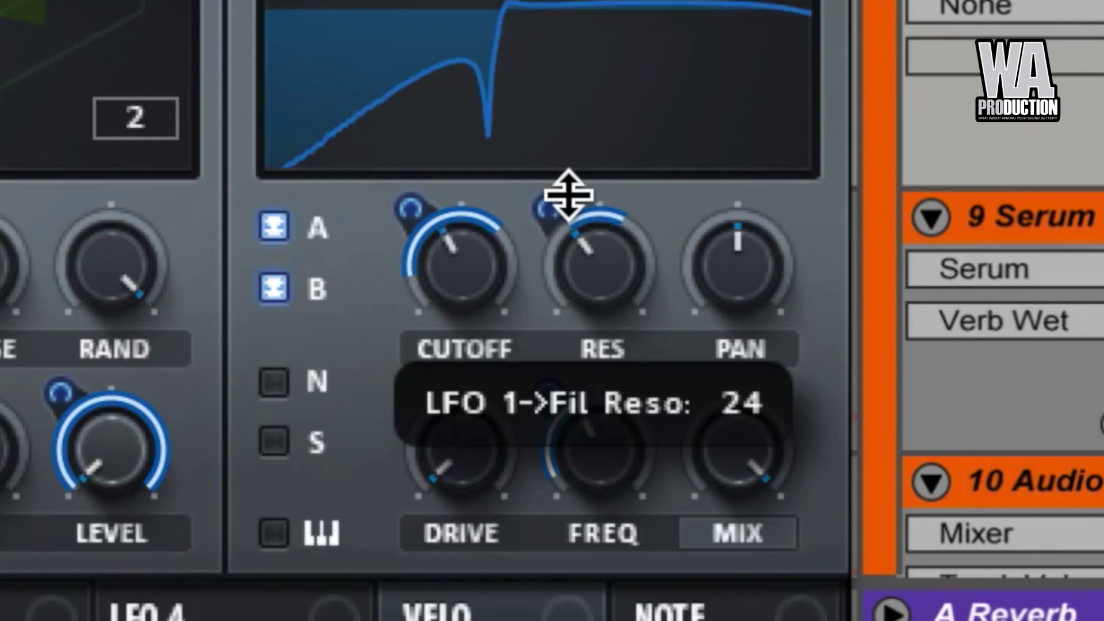
Step: Route the noise oscillator into the filter and set LFO 1's frequency depth to -42
{"action": "mouse_move", "coordinate": [618, 299]}
{"action": "mouse_move", "coordinate": [622, 436]}
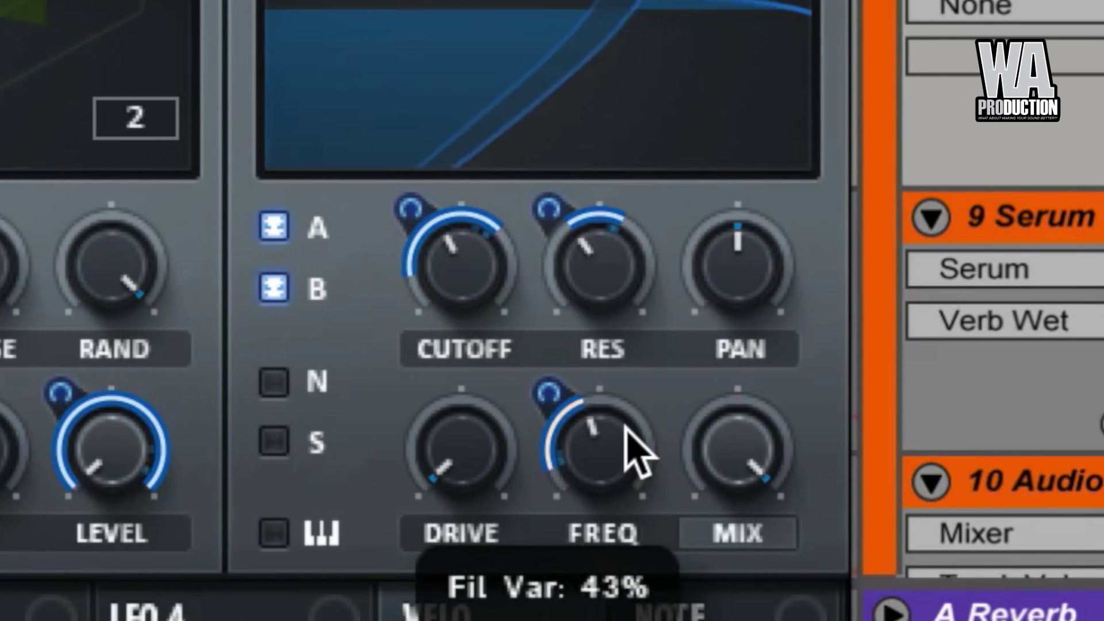
{"action": "left_click", "coordinate": [267, 385]}
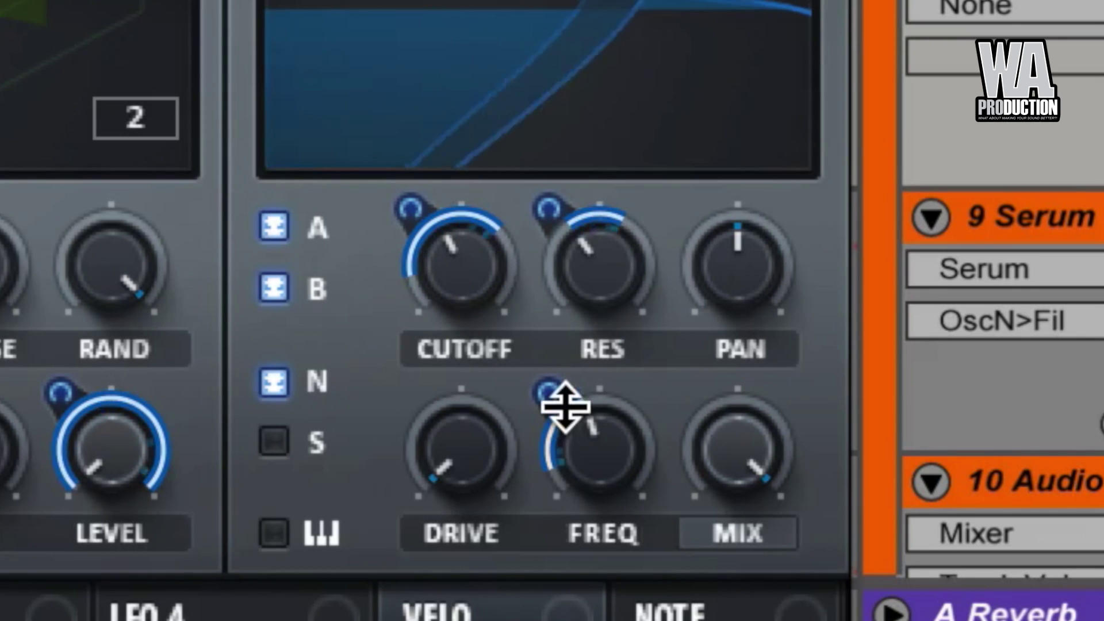
{"action": "mouse_move", "coordinate": [563, 409]}
{"action": "left_mouse_down"}
{"action": "mouse_move", "coordinate": [562, 444]}
{"action": "mouse_move", "coordinate": [559, 424]}
{"action": "left_mouse_up"}
{"action": "left_click_drag", "start_coordinate": [608, 305], "coordinate": [609, 293]}
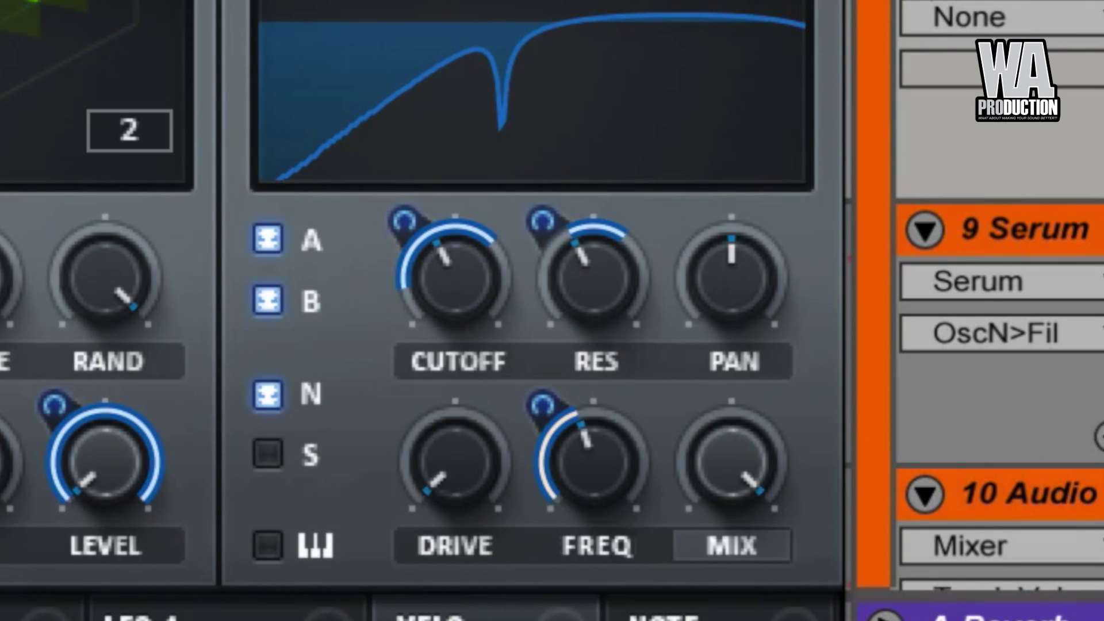
{"action": "left_click", "coordinate": [360, 82]}
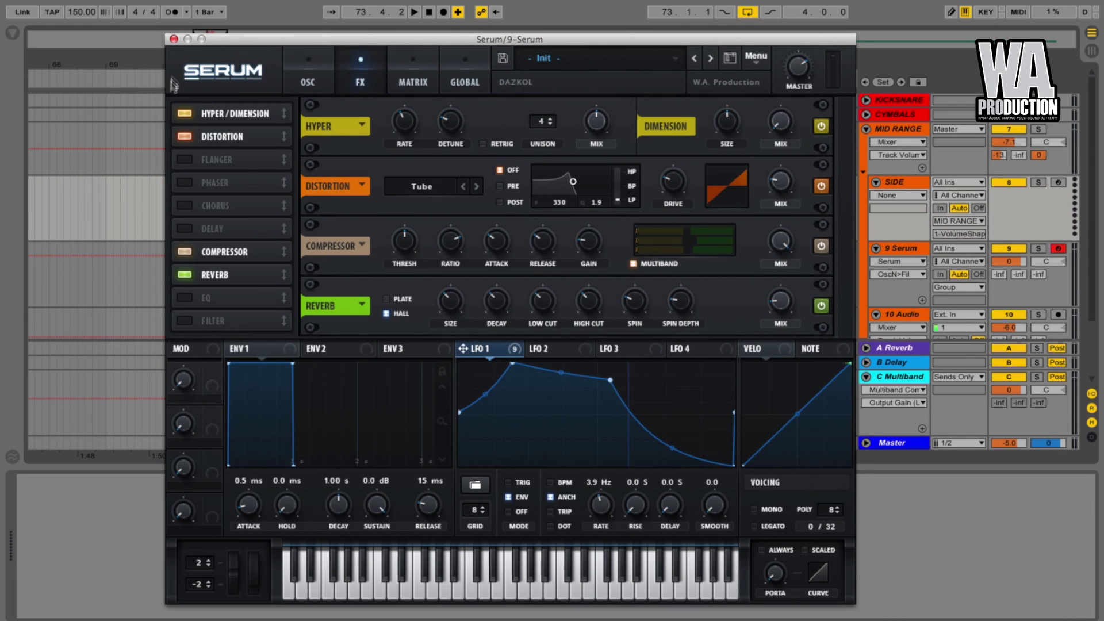
Step: Close the Serum window and fold the MID RANGE group
{"action": "left_click", "coordinate": [174, 39]}
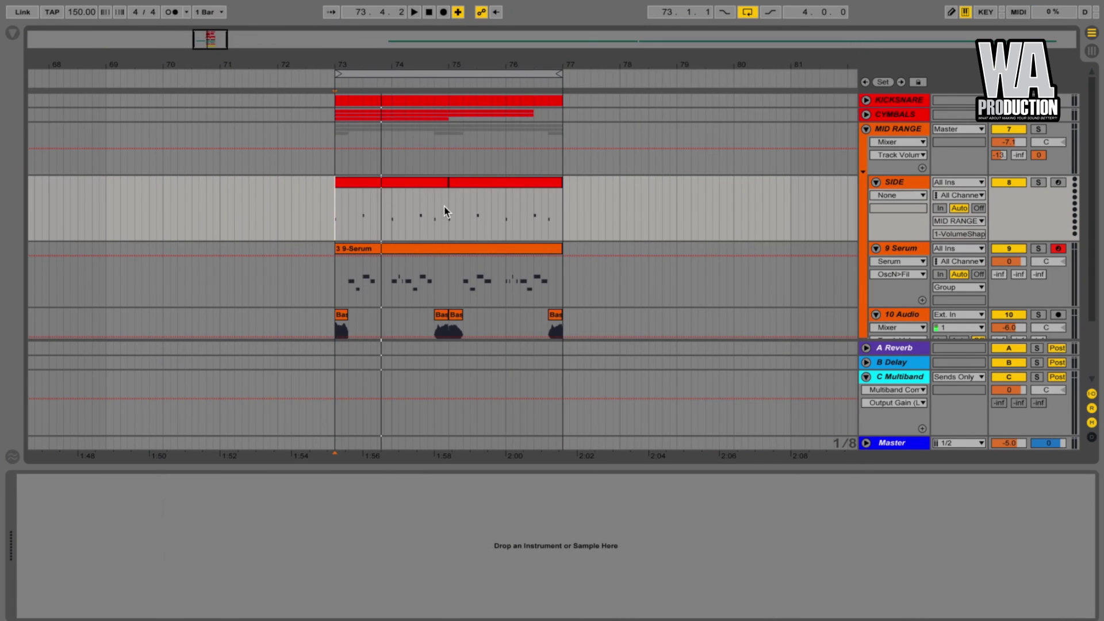
{"action": "scroll", "coordinate": [444, 205], "scroll_direction": "down", "scroll_amount": 3}
{"action": "scroll", "coordinate": [869, 226], "scroll_direction": "up", "scroll_amount": 3}
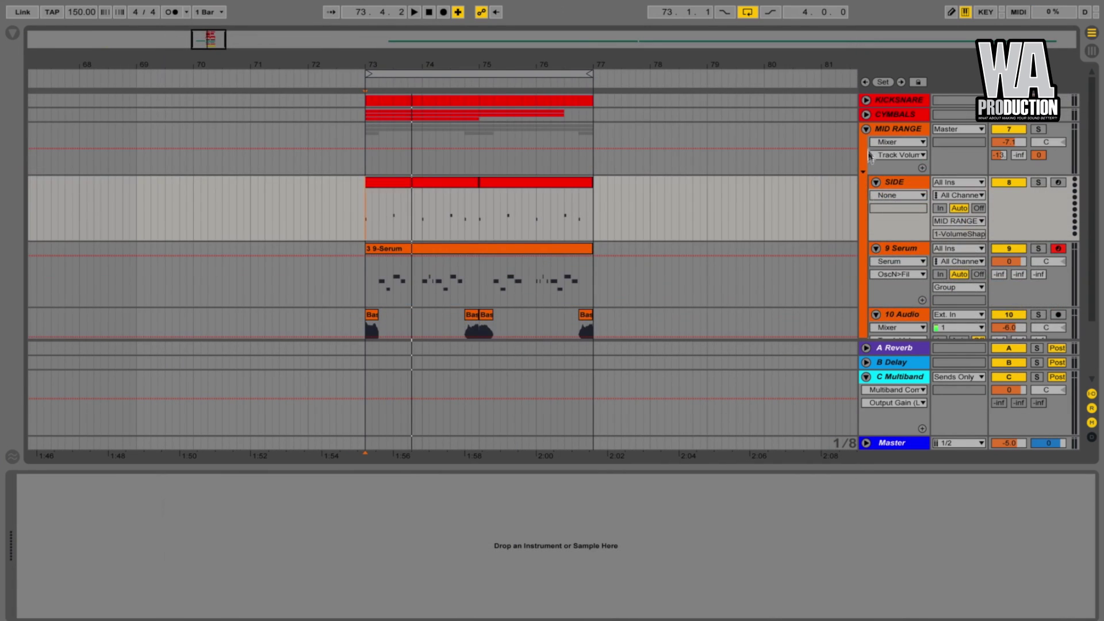
{"action": "left_click", "coordinate": [866, 129]}
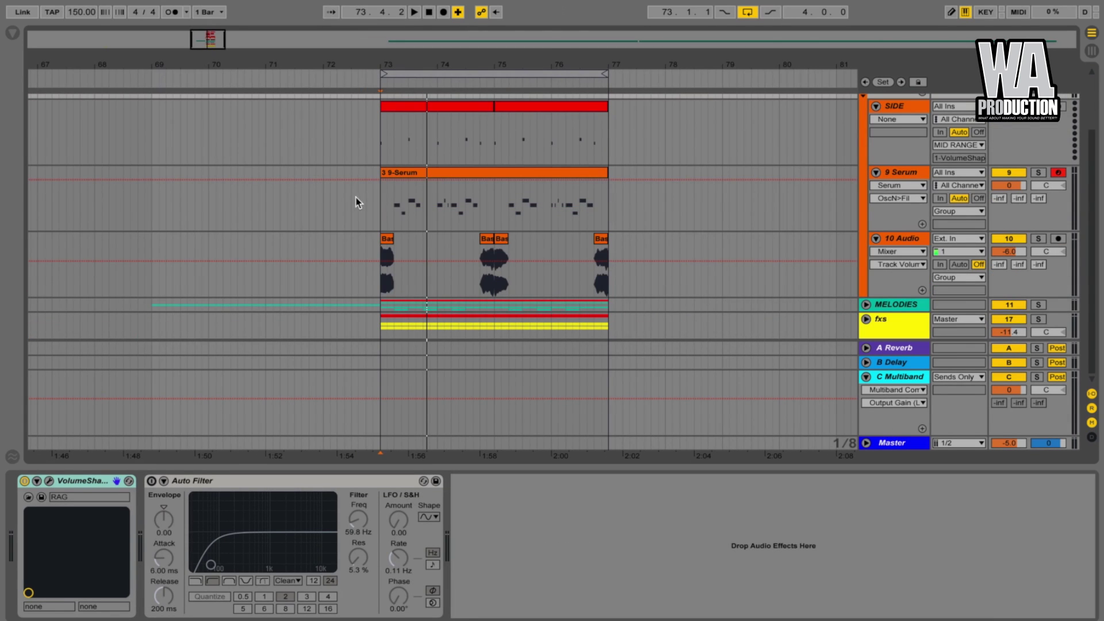
Step: Select the first Bas clip, unfold the fxs group and play from bar 73
{"action": "left_click", "coordinate": [388, 237]}
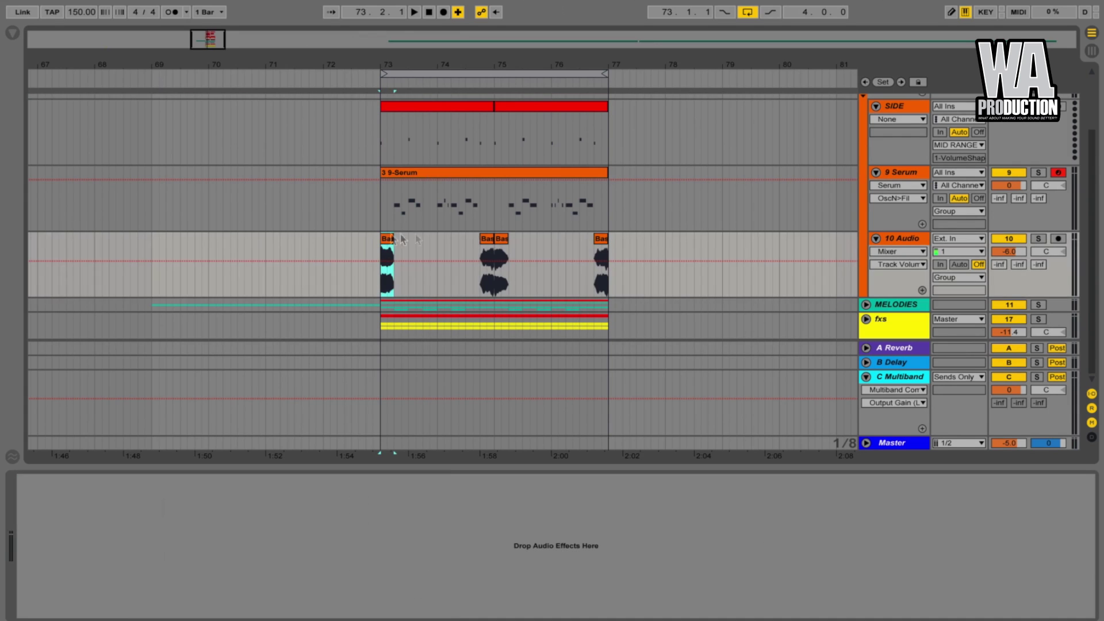
{"action": "left_click", "coordinate": [866, 318]}
{"action": "scroll", "coordinate": [866, 310], "scroll_direction": "down", "scroll_amount": 5}
{"action": "scroll", "coordinate": [867, 305], "scroll_direction": "up", "scroll_amount": 2}
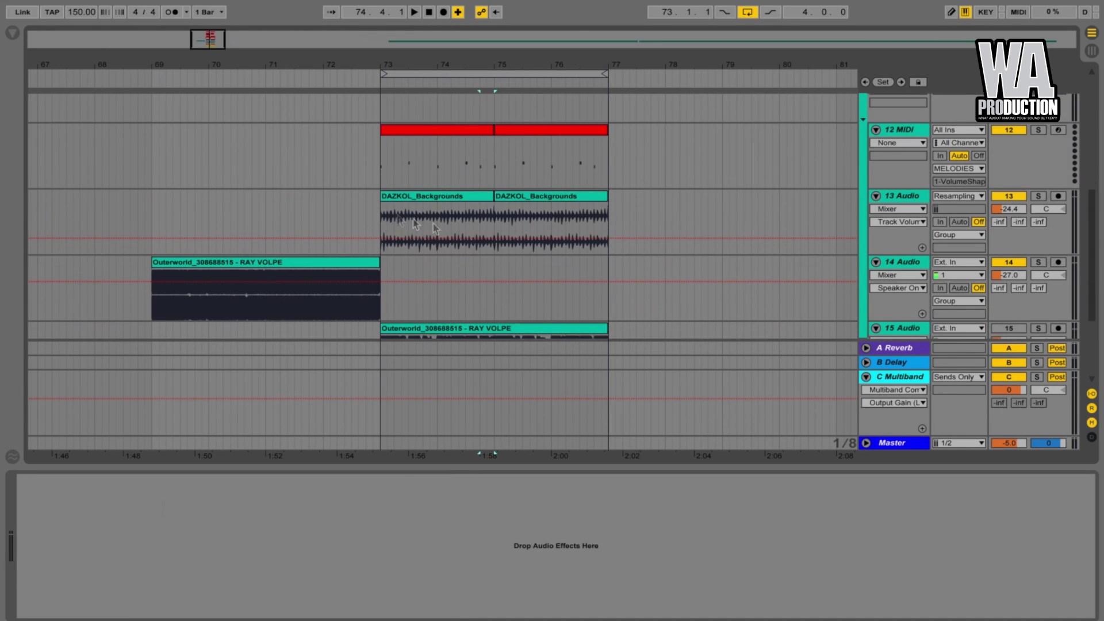
{"action": "left_click", "coordinate": [376, 209]}
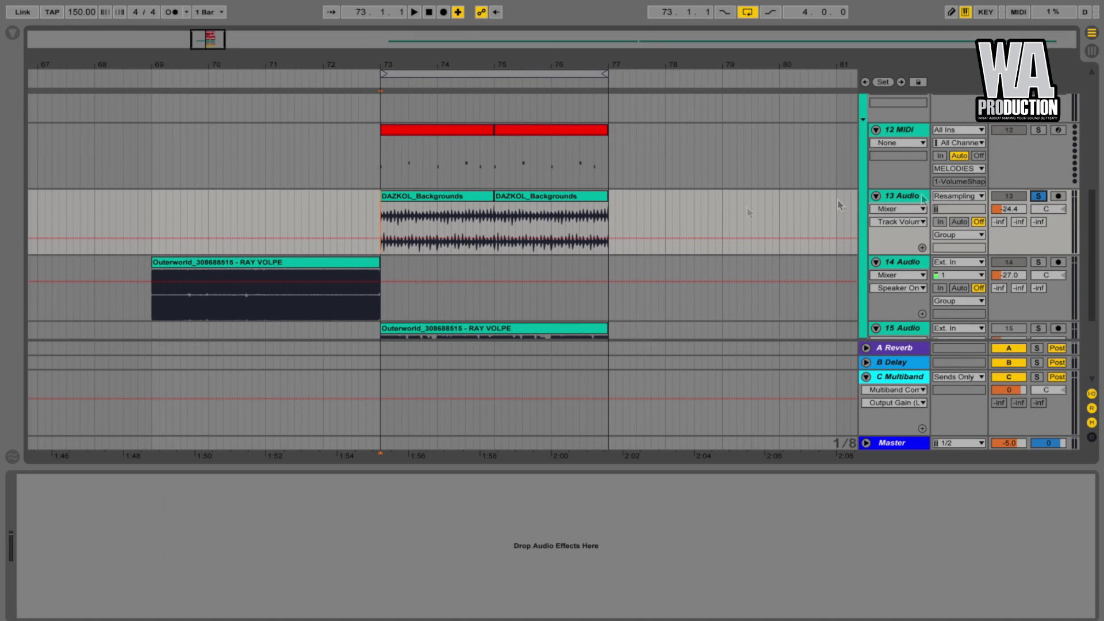
{"action": "key", "text": "space"}
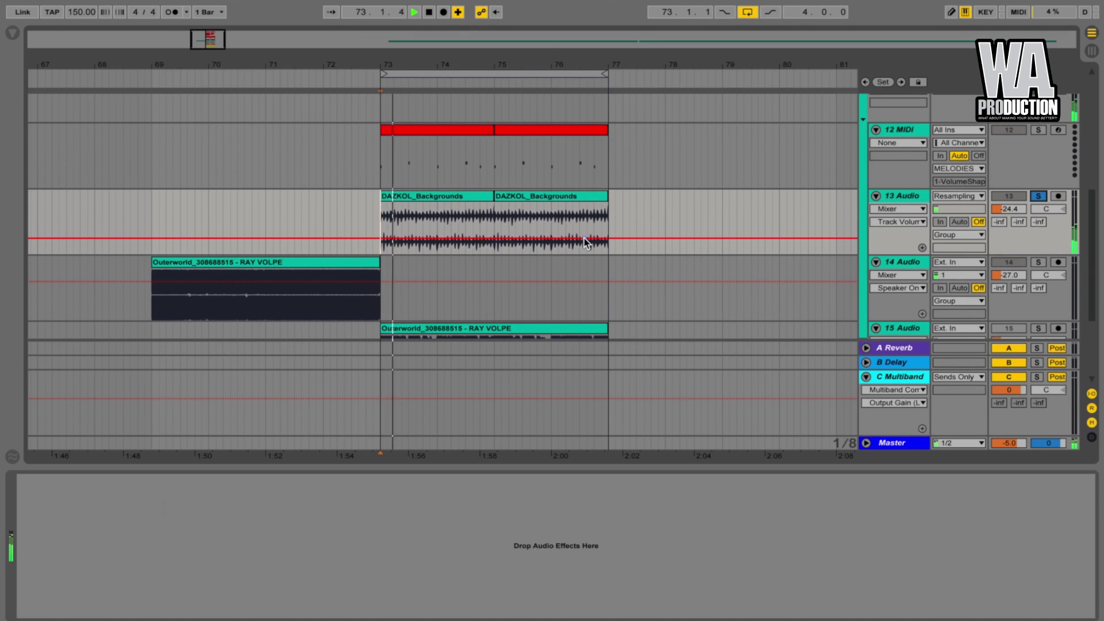
Step: Unsolo 13 Audio, fold the MELODIES group and select the Master track
{"action": "left_click", "coordinate": [1038, 196]}
{"action": "scroll", "coordinate": [1040, 195], "scroll_direction": "up", "scroll_amount": 5}
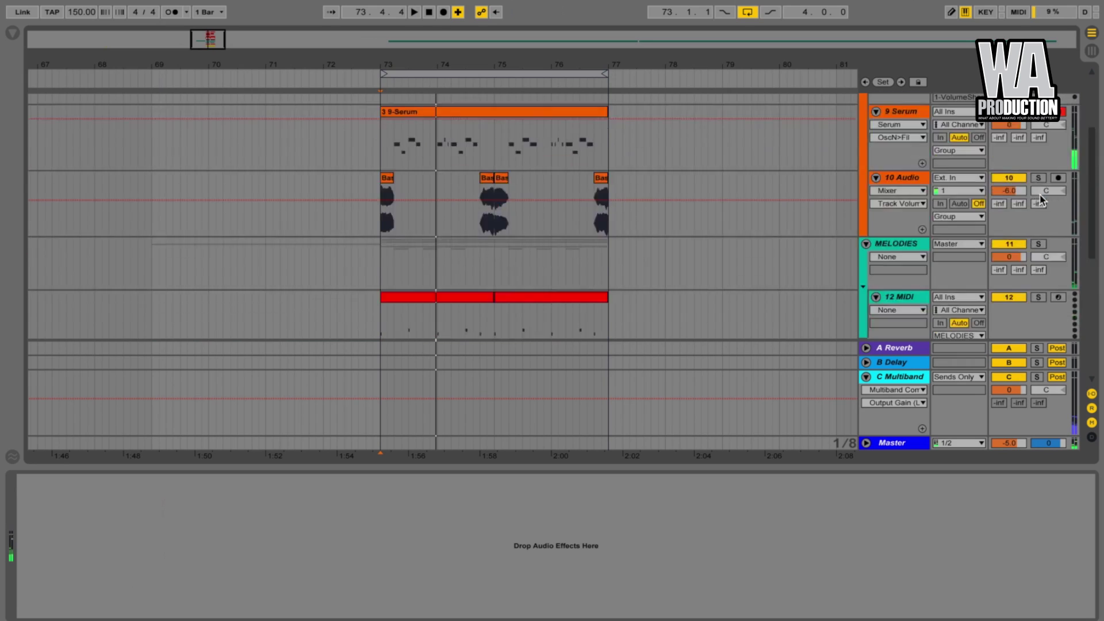
{"action": "left_click", "coordinate": [866, 274]}
{"action": "left_click", "coordinate": [890, 444]}
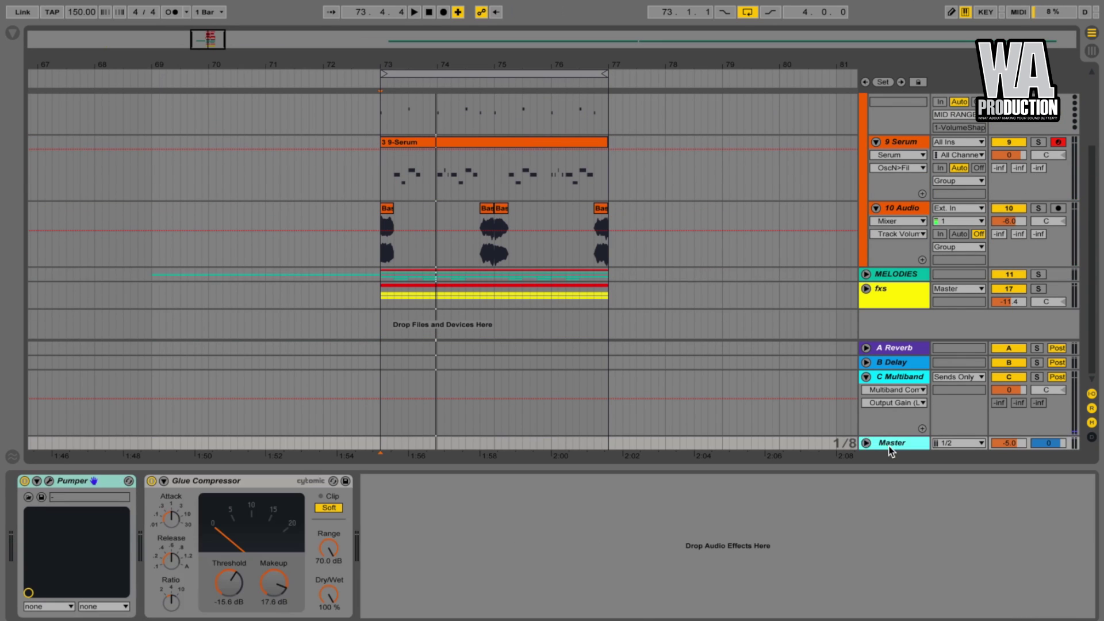
Step: Expand the Glue Compressor's sidechain settings and briefly open the Pumper editor
{"action": "left_click", "coordinate": [164, 481]}
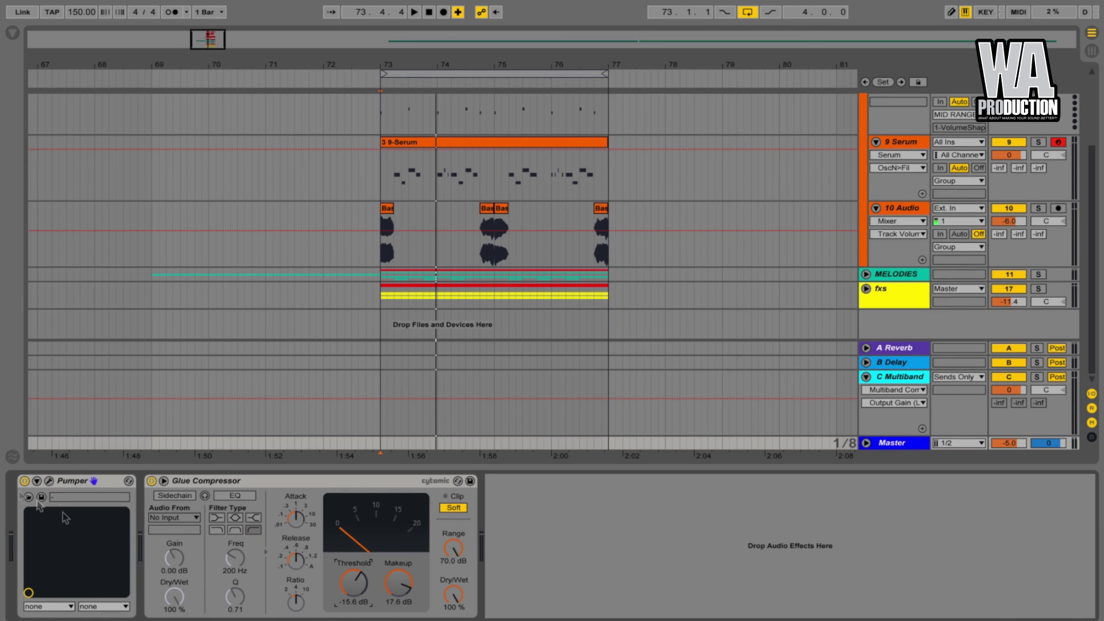
{"action": "left_click", "coordinate": [48, 481]}
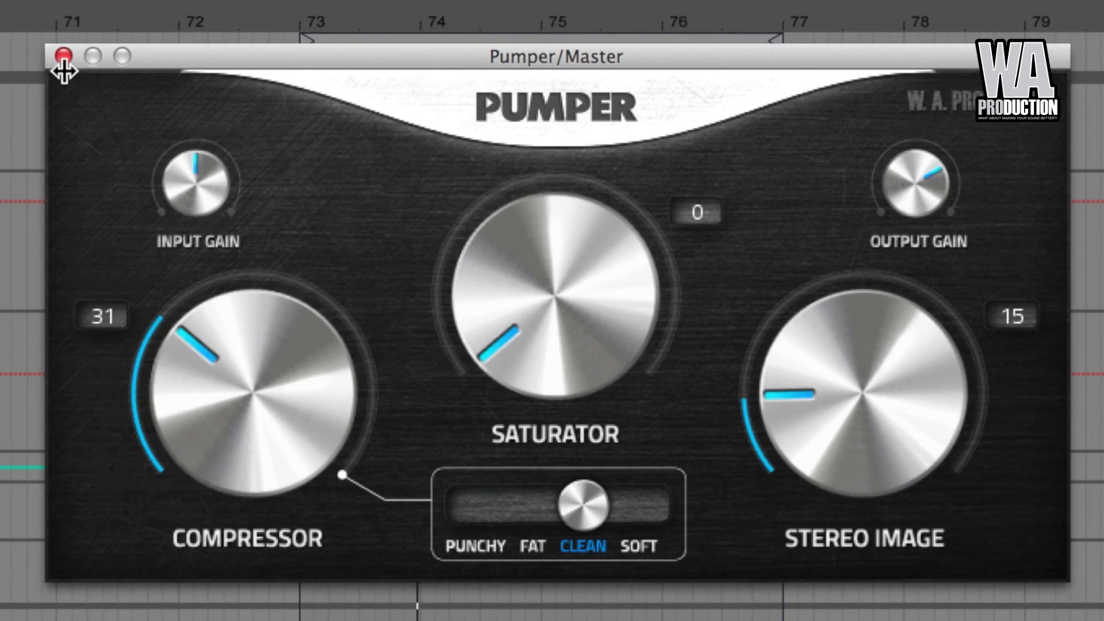
{"action": "left_click", "coordinate": [63, 56]}
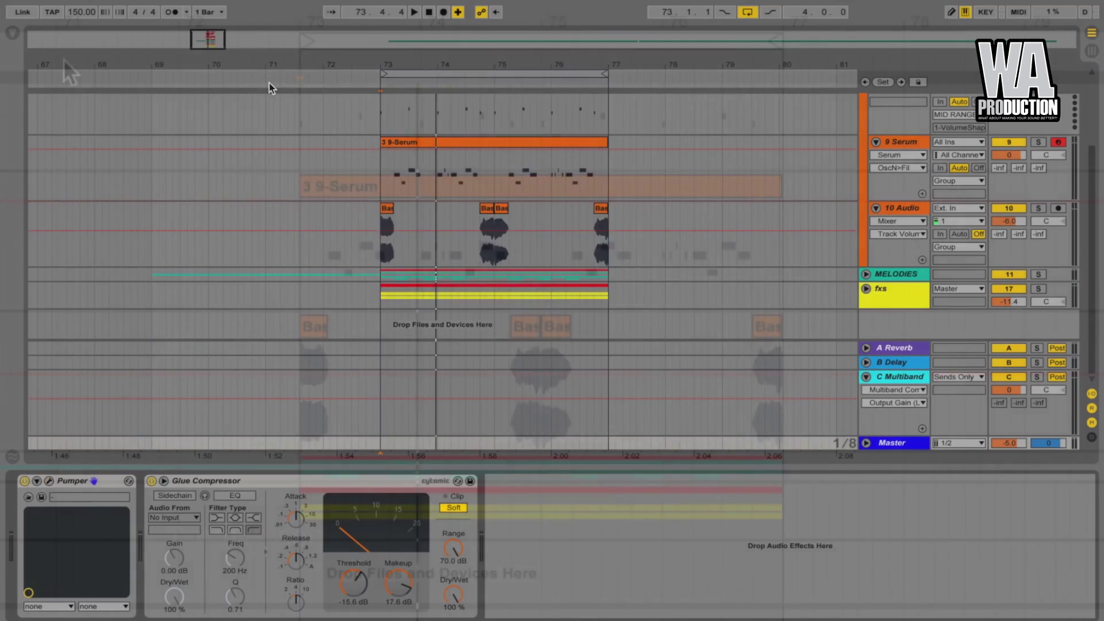
Step: Fold MID RANGE, hide the device panel with Ctrl+Alt+L and reset playback start to bar 73
{"action": "scroll", "coordinate": [419, 146], "scroll_direction": "up", "scroll_amount": 3}
{"action": "left_click", "coordinate": [866, 129]}
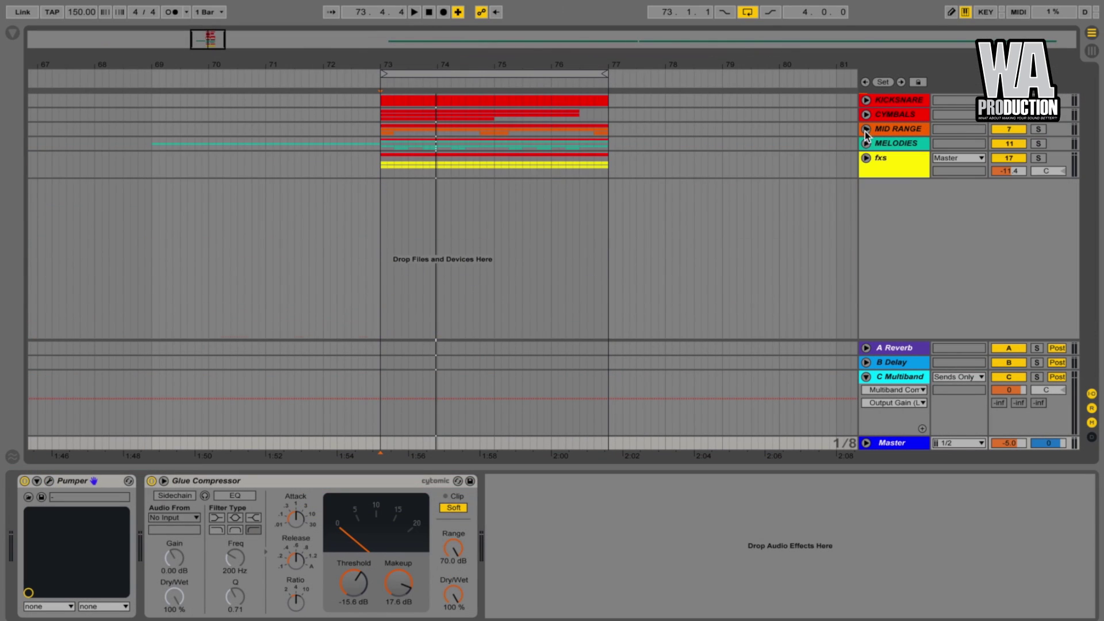
{"action": "key", "text": "ctrl+alt+l"}
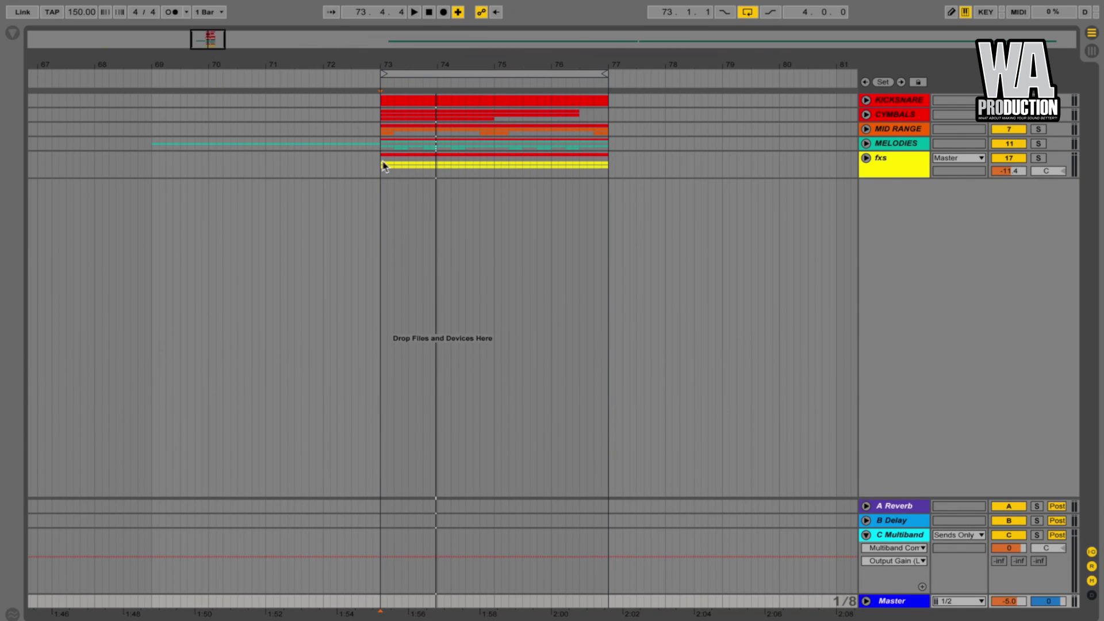
{"action": "left_click", "coordinate": [382, 167]}
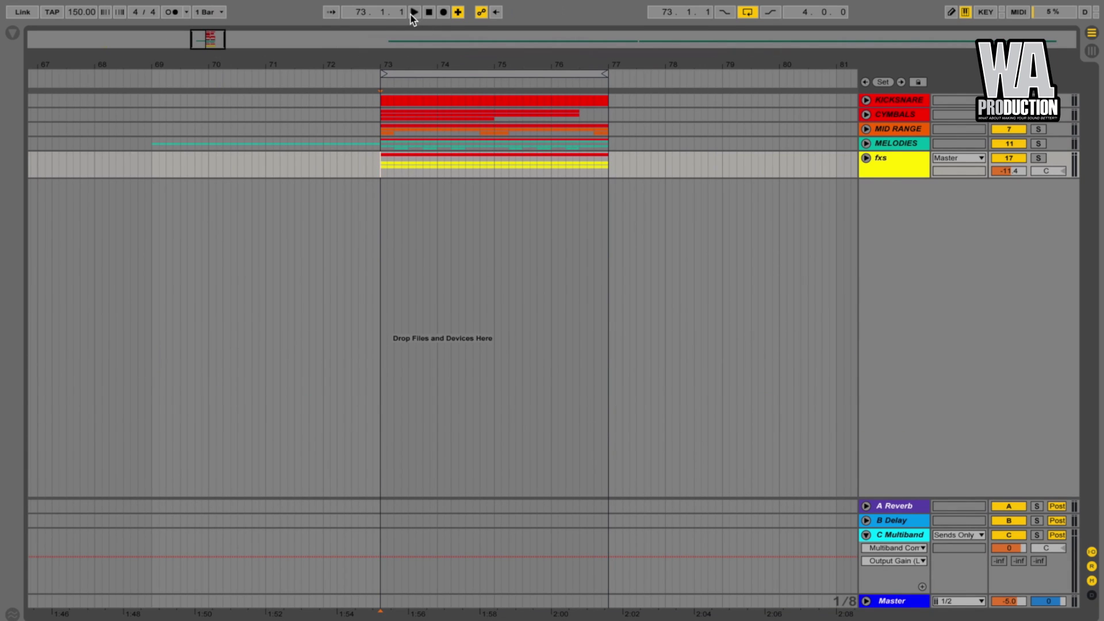